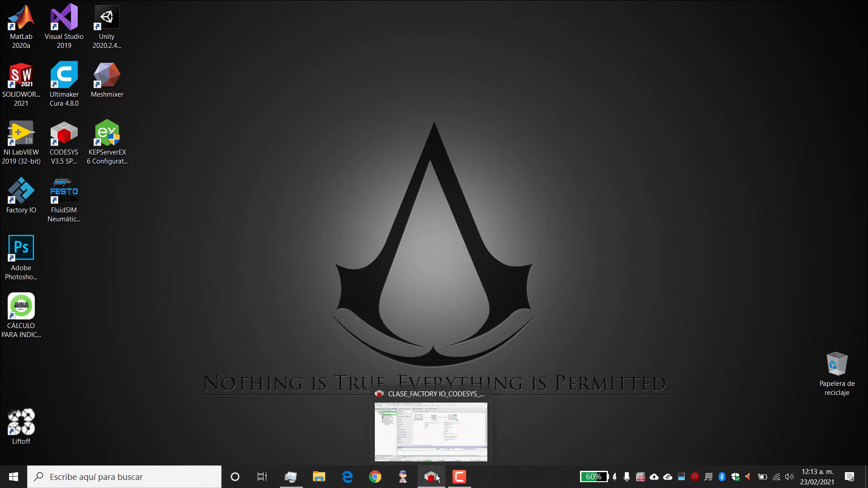
Review the running CODESYS project's device connection, the PLC_PRG ladder program and the VARIABLES_GLOBALES list.
left_click(434, 478)
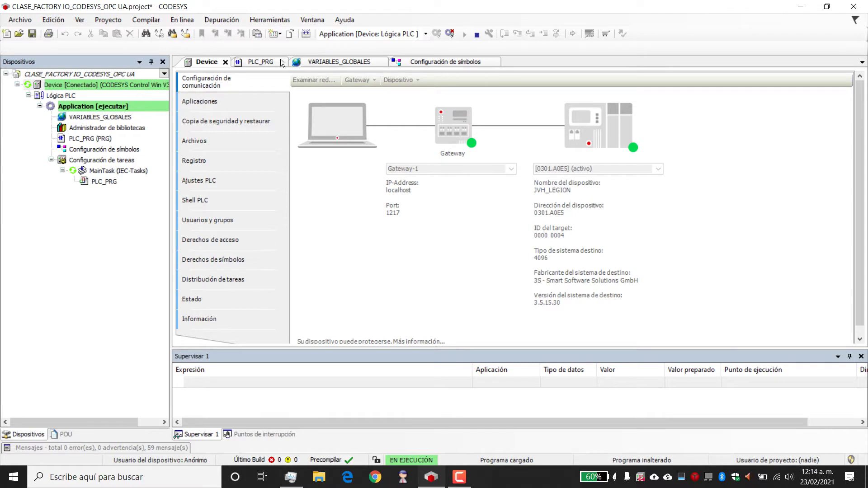
left_click(256, 64)
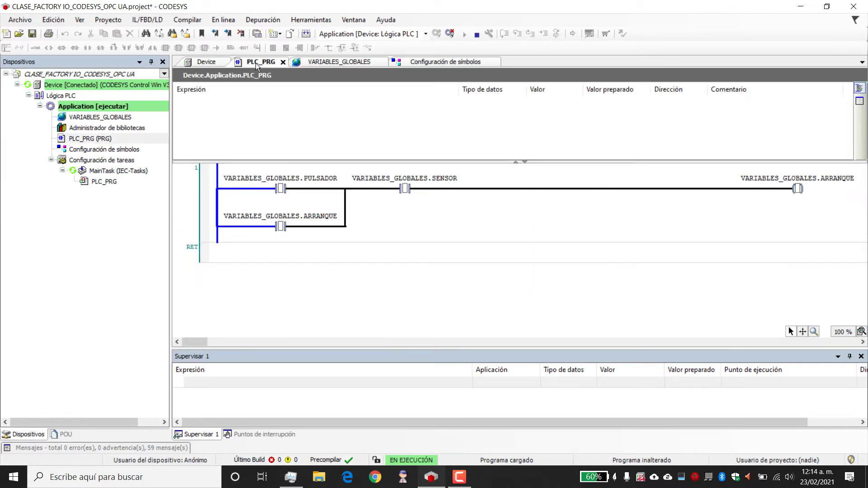
left_click(193, 64)
left_click(319, 64)
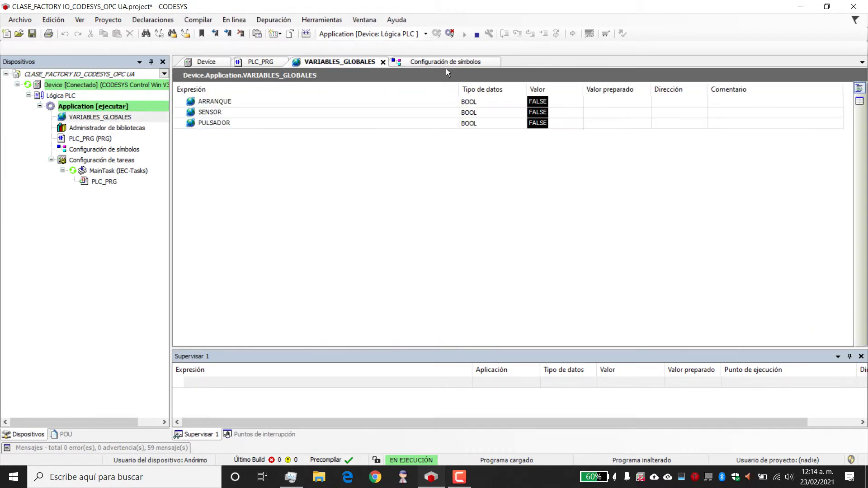
left_click(249, 62)
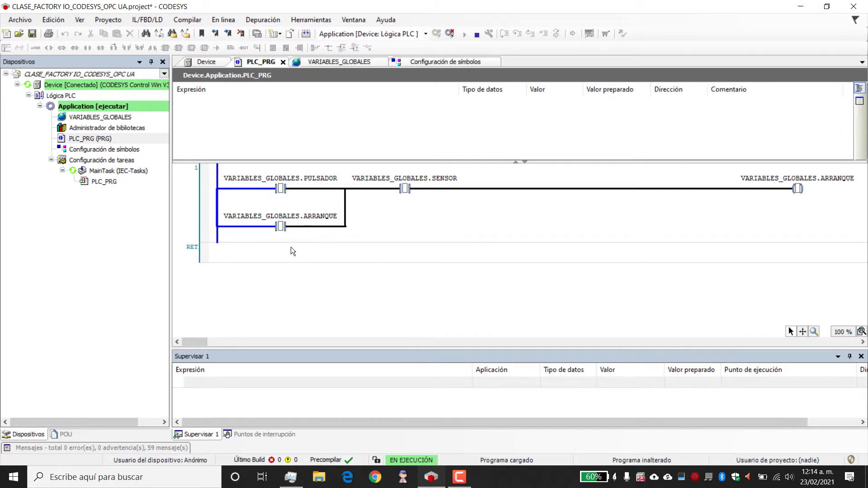
Minimize CODESYS and launch KEPServerEX 6 Configuration from the desktop.
left_click(801, 7)
double_click(110, 132)
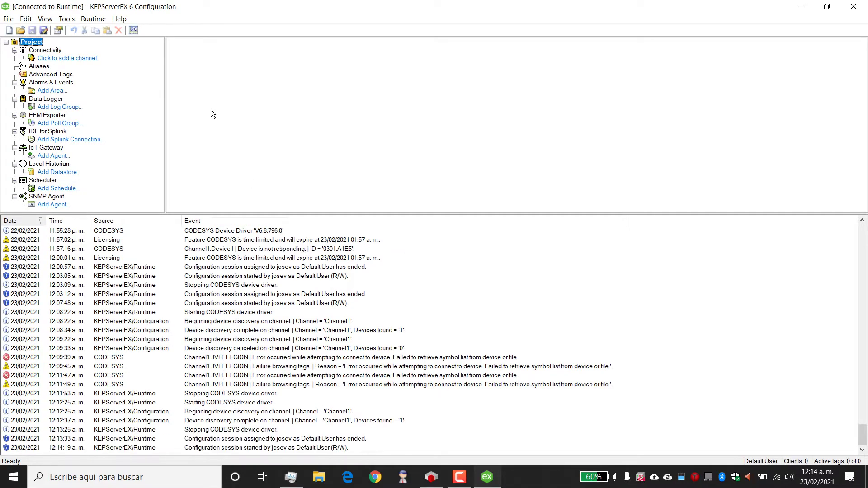
left_click(46, 51)
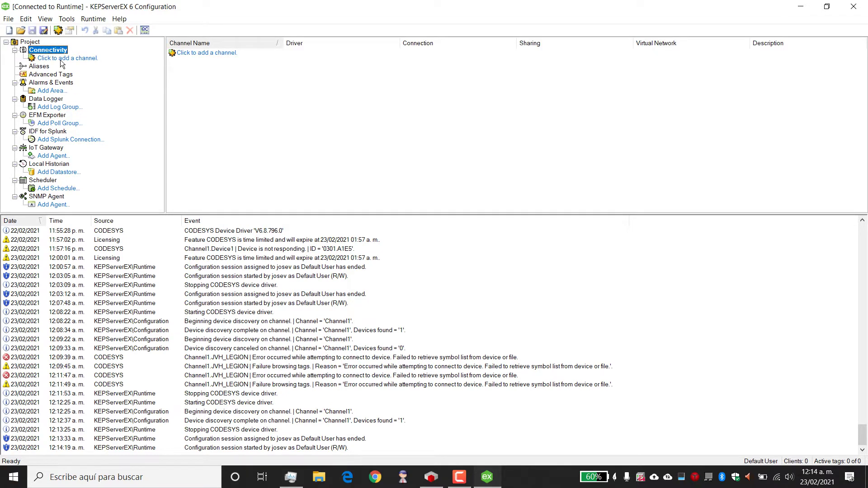
left_click(63, 59)
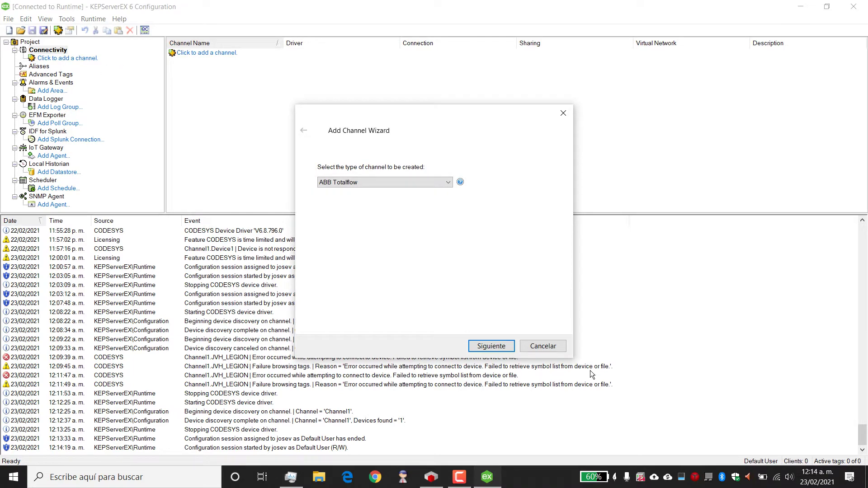
left_click(552, 349)
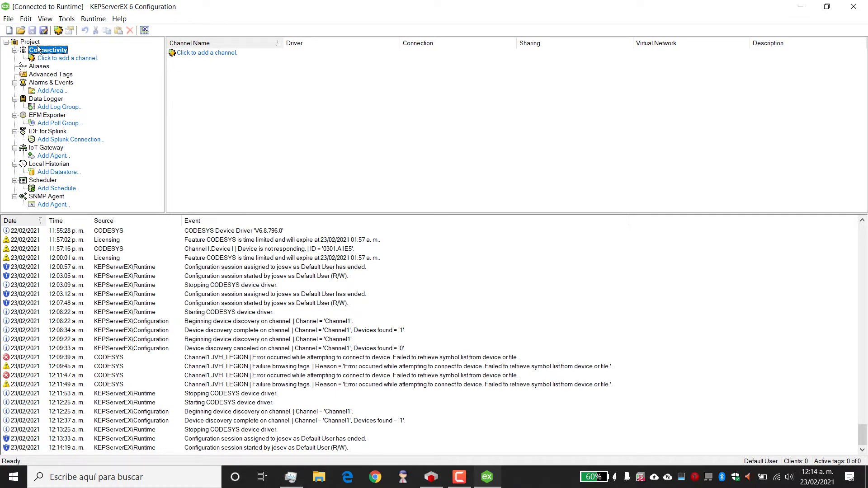
Create a new blank project and let it replace the current runtime project.
left_click(9, 31)
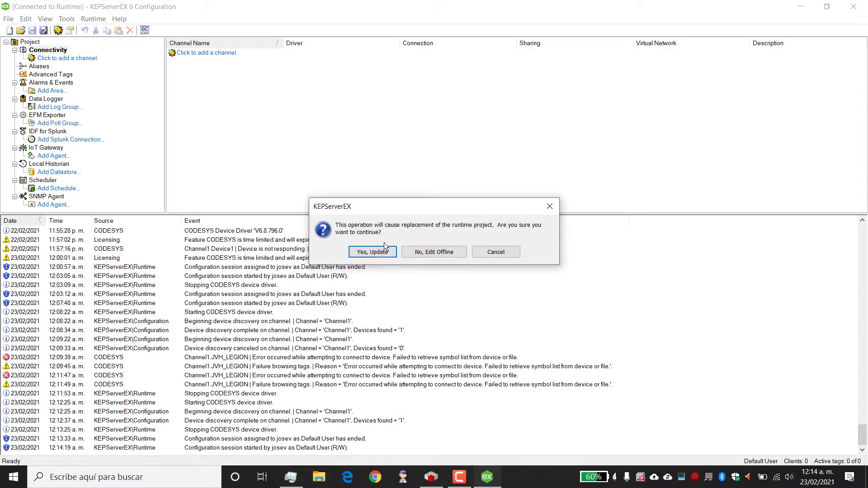
left_click(363, 255)
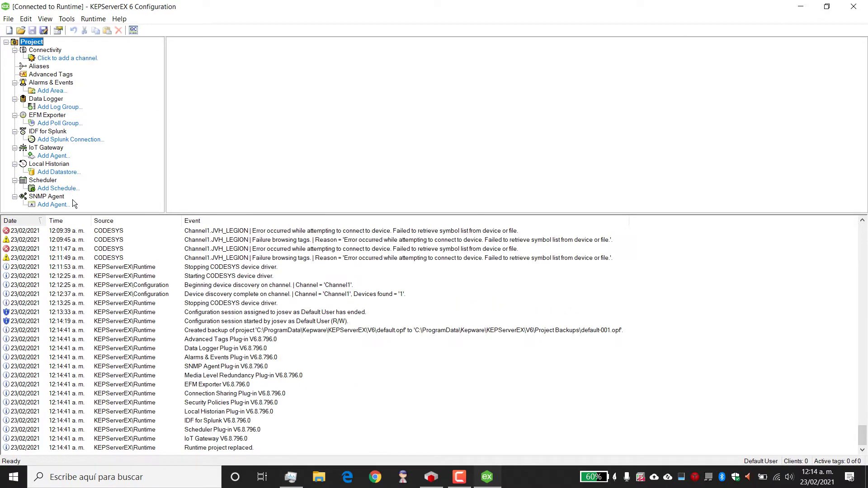
Start a new channel under Connectivity, look through the available driver types and choose CODESYS as the channel type.
left_click(64, 59)
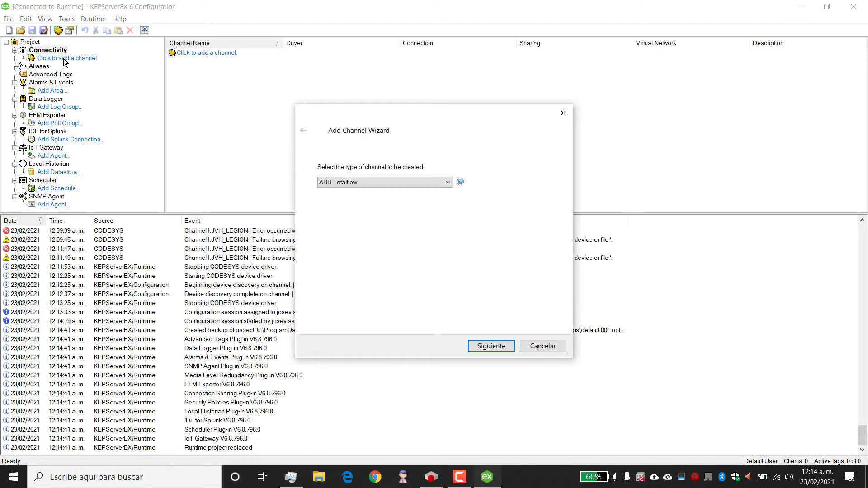
left_click(351, 183)
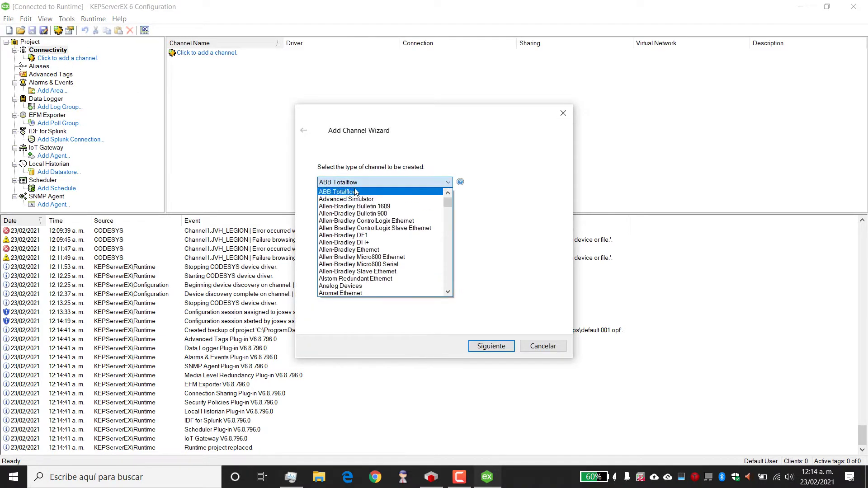
left_click(448, 210)
mouse_move(449, 210)
left_mouse_down()
mouse_move(445, 289)
mouse_move(445, 205)
left_mouse_up()
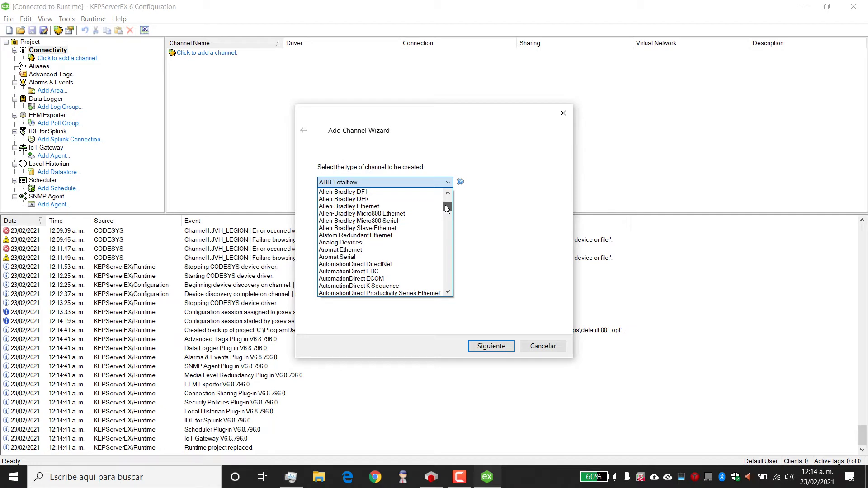
scroll(375, 242, "down", 3)
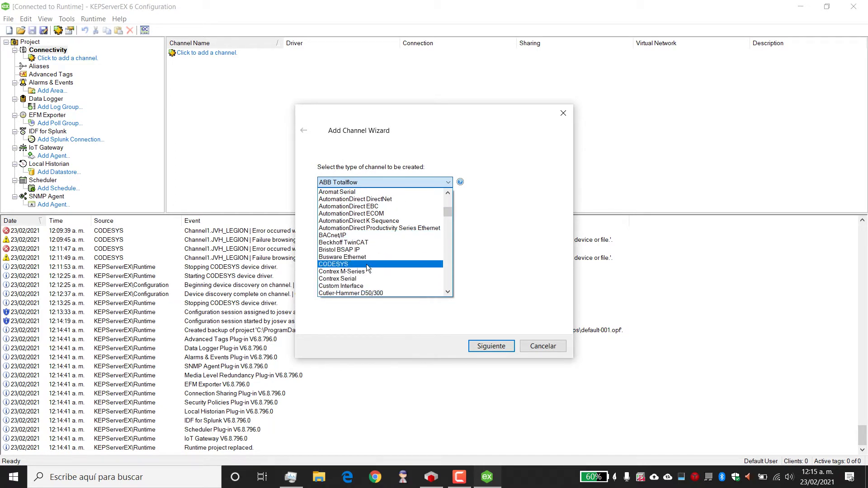
scroll(366, 265, "down", 5)
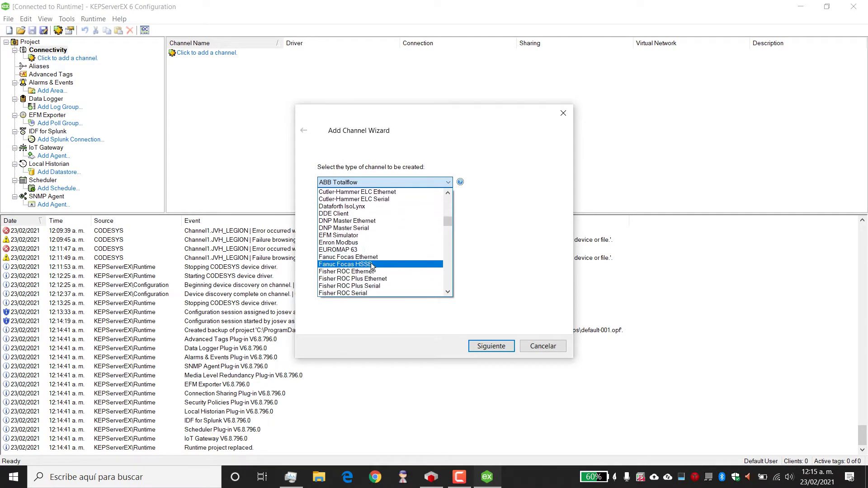
scroll(370, 267, "down", 4)
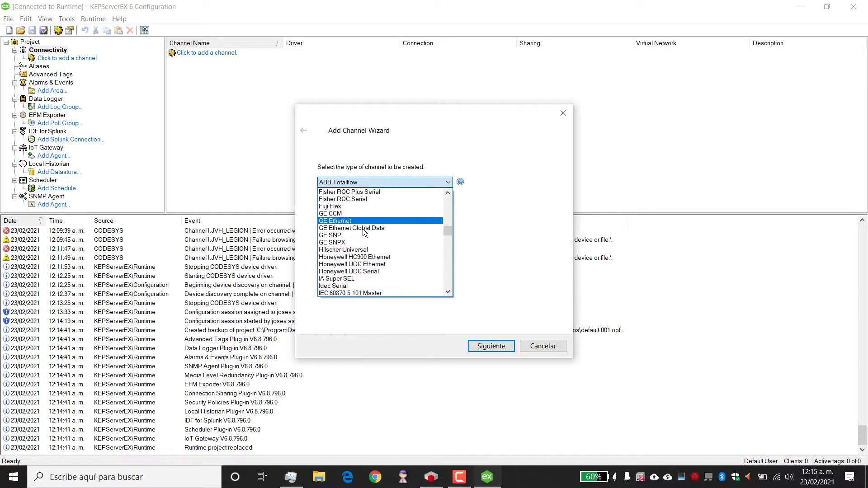
scroll(358, 253, "down", 2)
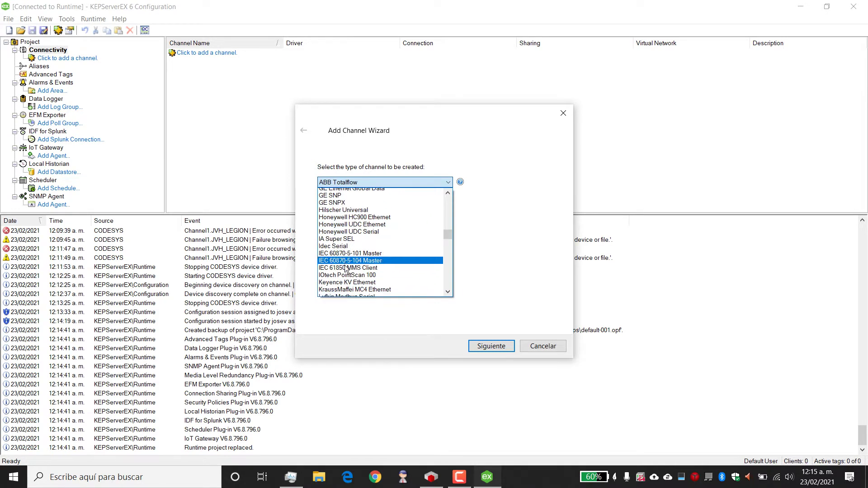
scroll(346, 268, "down", 3)
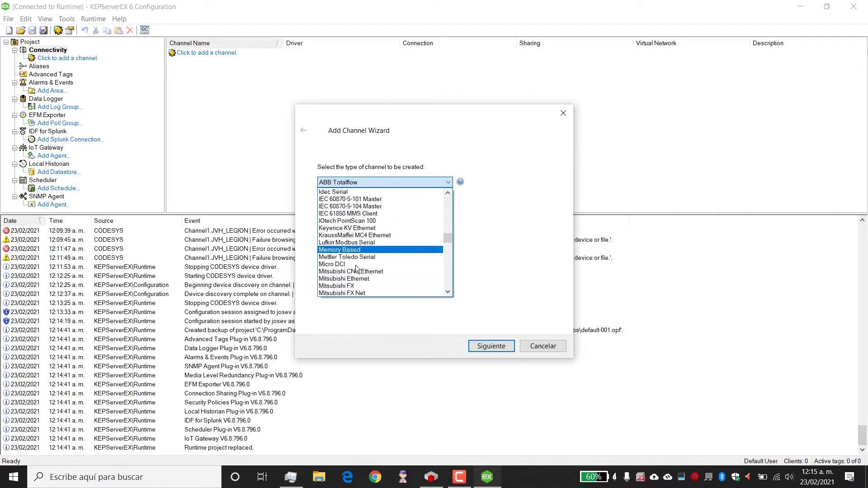
left_click_drag(447, 239, 449, 255)
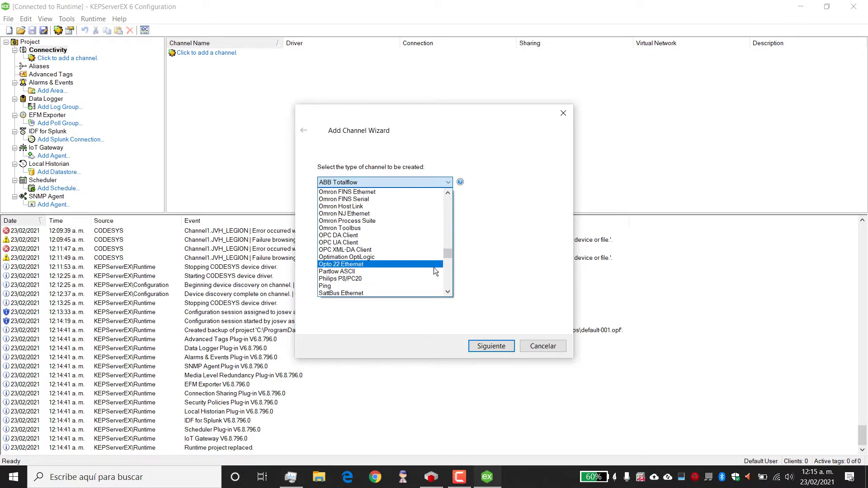
left_click_drag(449, 253, 450, 259)
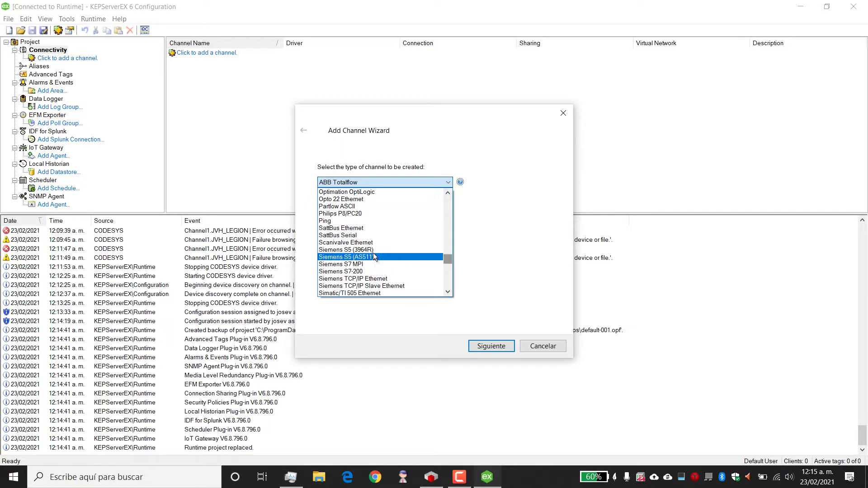
scroll(338, 276, "down", 2)
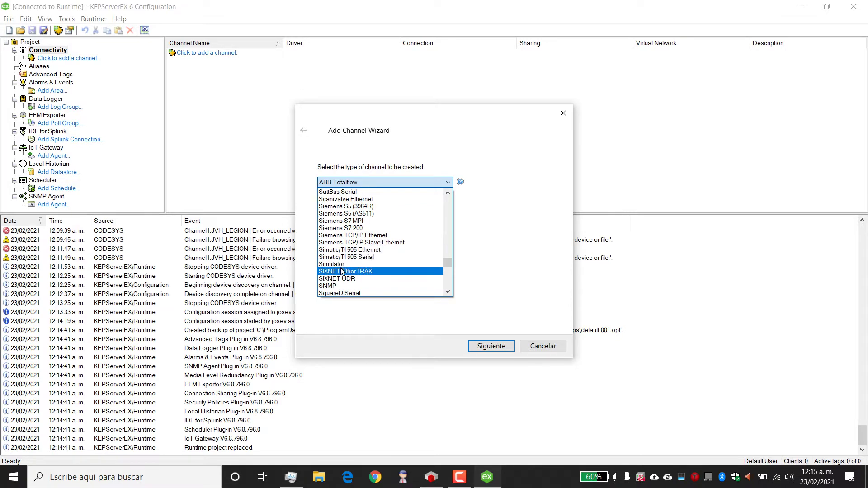
left_click_drag(446, 265, 441, 215)
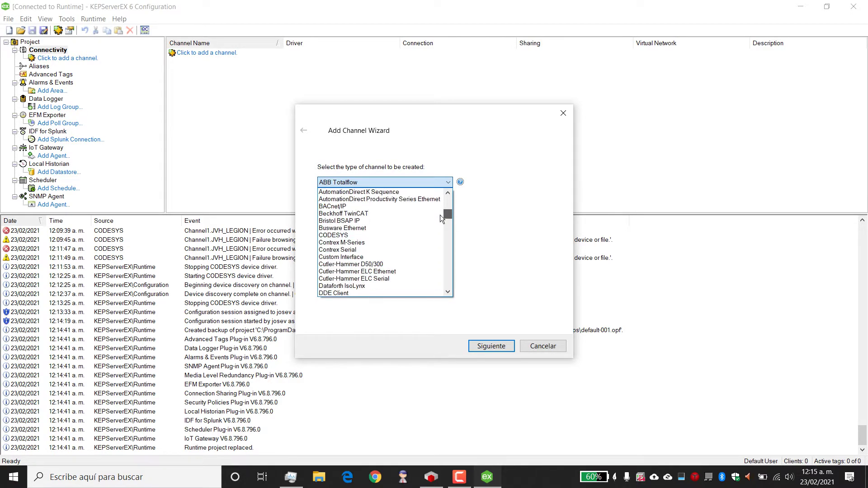
left_click(336, 235)
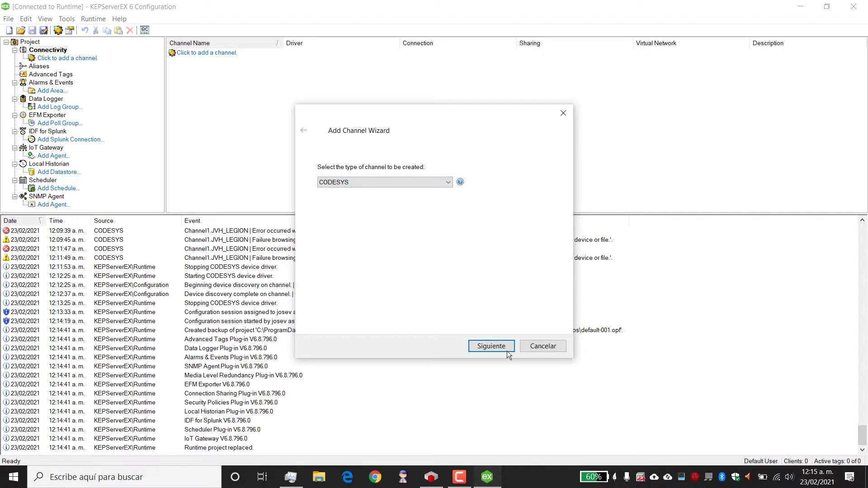
left_click(491, 344)
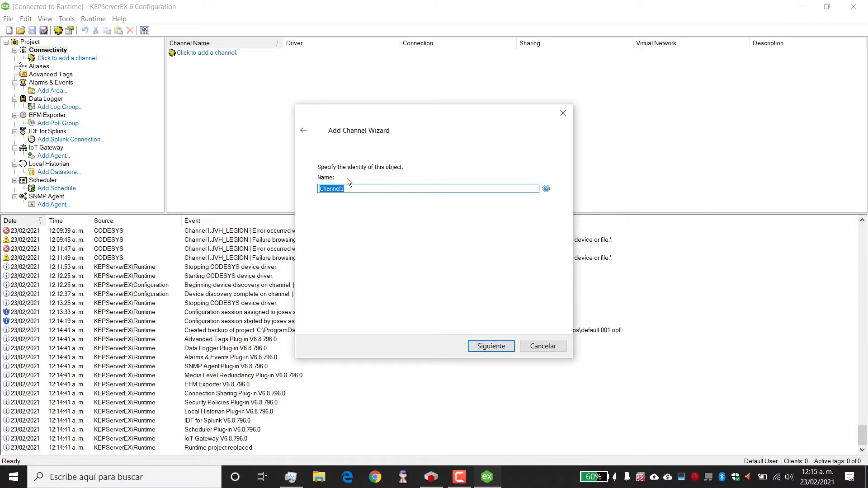
Name the channel CODESYS and finish creating it with the default write optimization and keep-alive settings.
type("CODESYS")
left_click(483, 349)
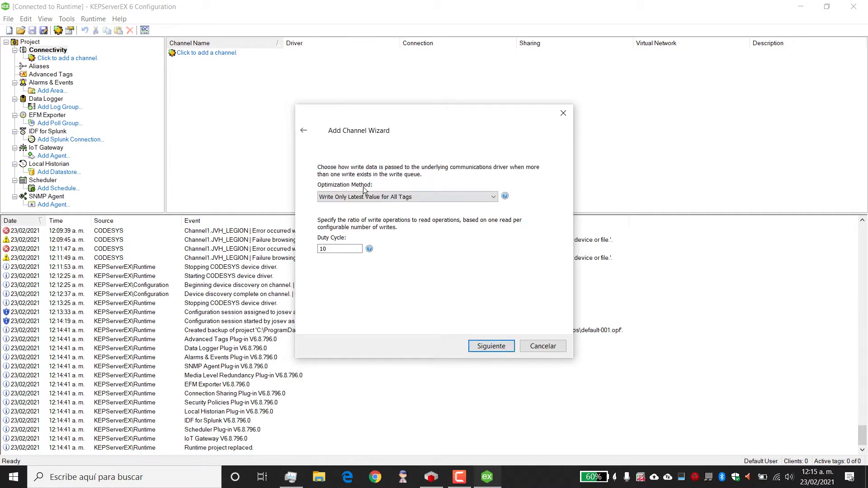
left_click(492, 347)
left_click(492, 346)
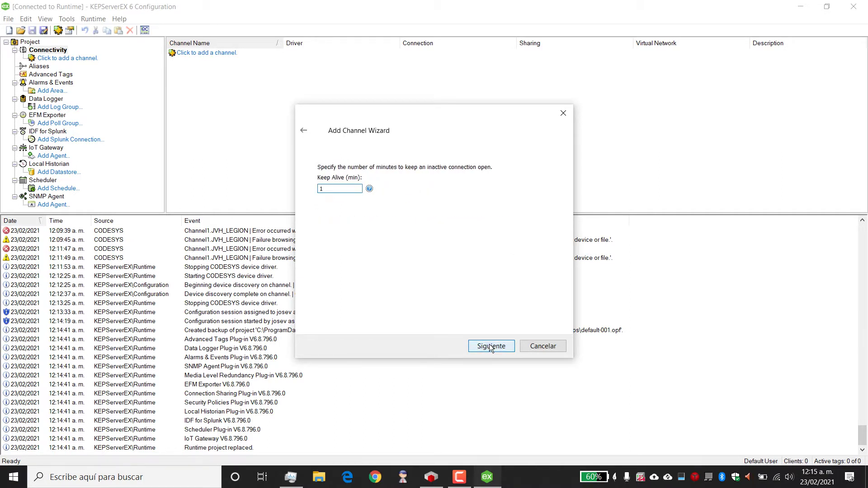
left_click(492, 347)
left_click(491, 346)
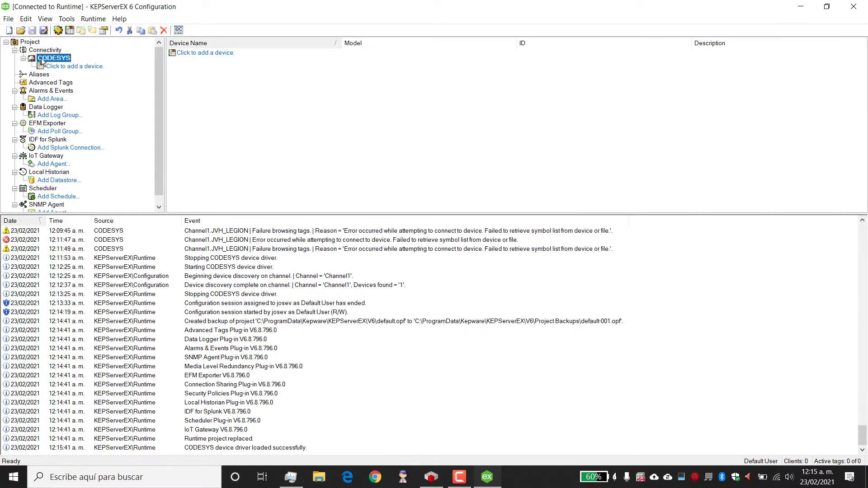
left_click(78, 66)
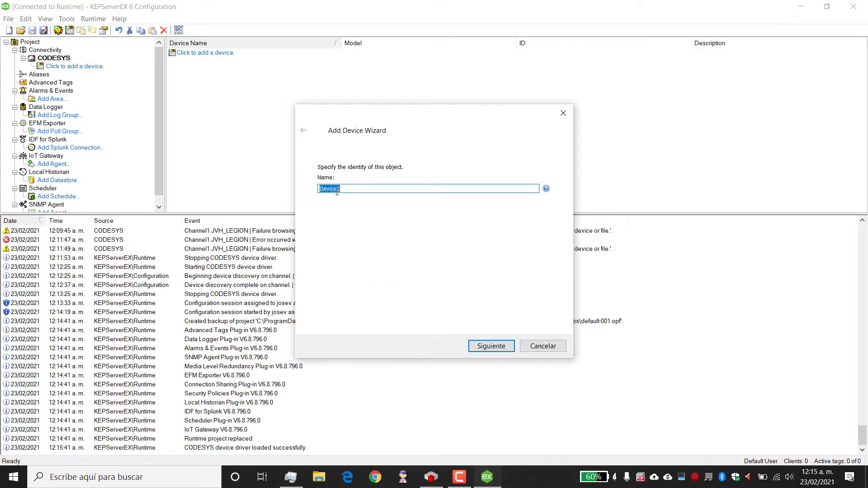
type("-LJKÑ{JH")
left_click(505, 351)
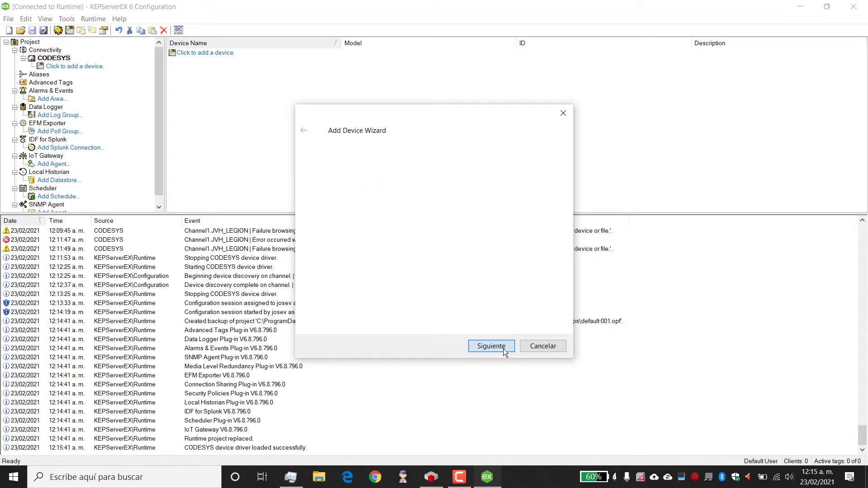
left_click(376, 196)
left_click(368, 214)
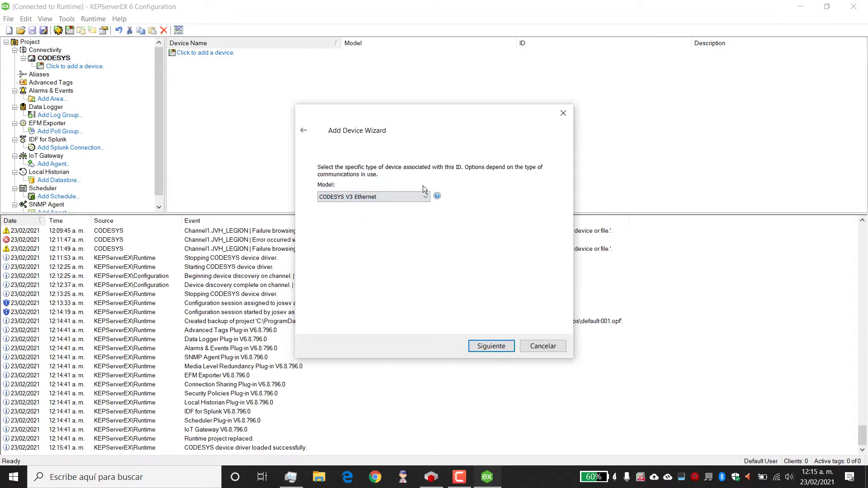
left_click(540, 346)
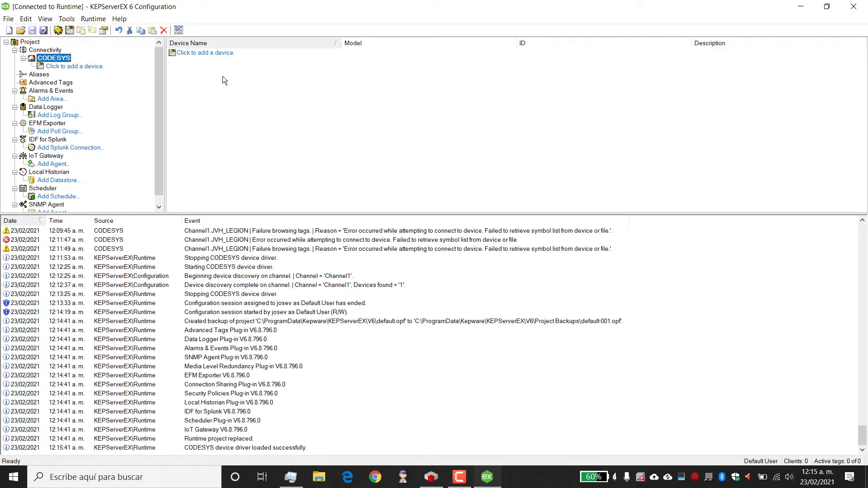
Open Device Discovery for the CODESYS channel.
right_click(56, 59)
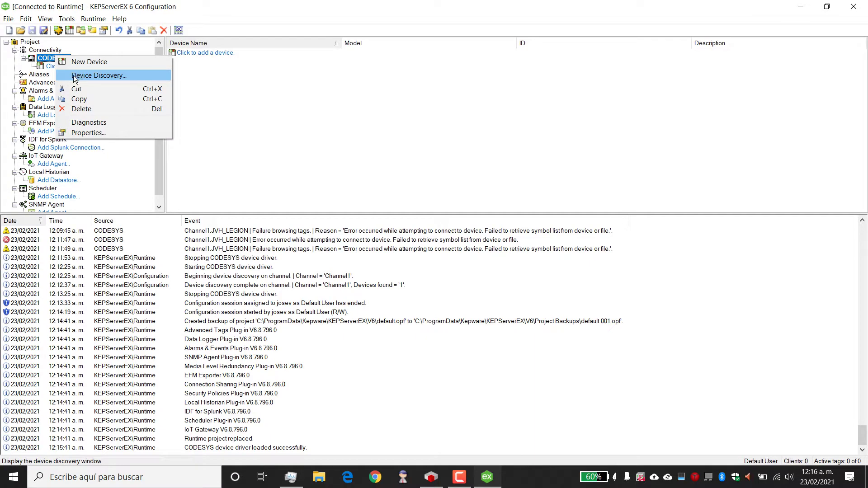
left_click(100, 76)
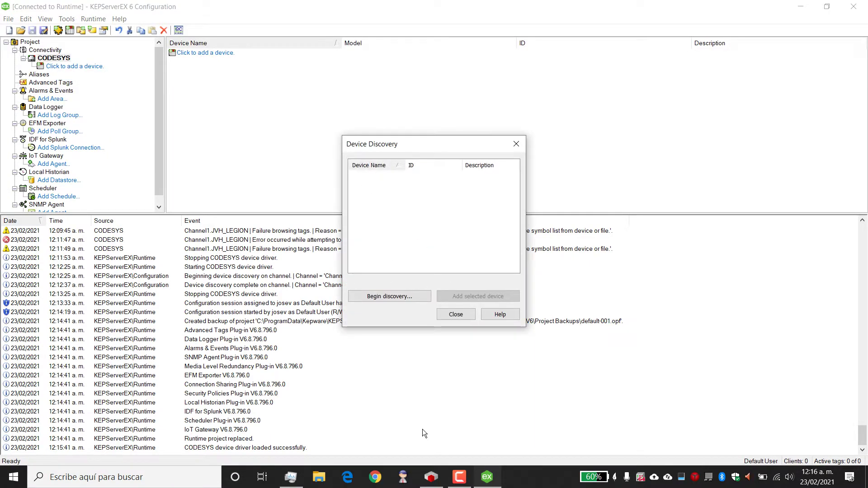
Switch to CODESYS and check the gateway and controller connection in the Device communication settings.
left_click(431, 477)
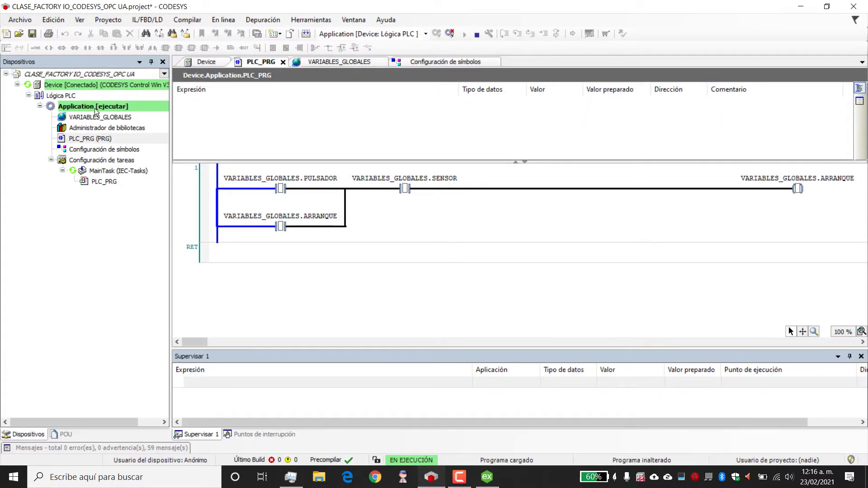
double_click(101, 85)
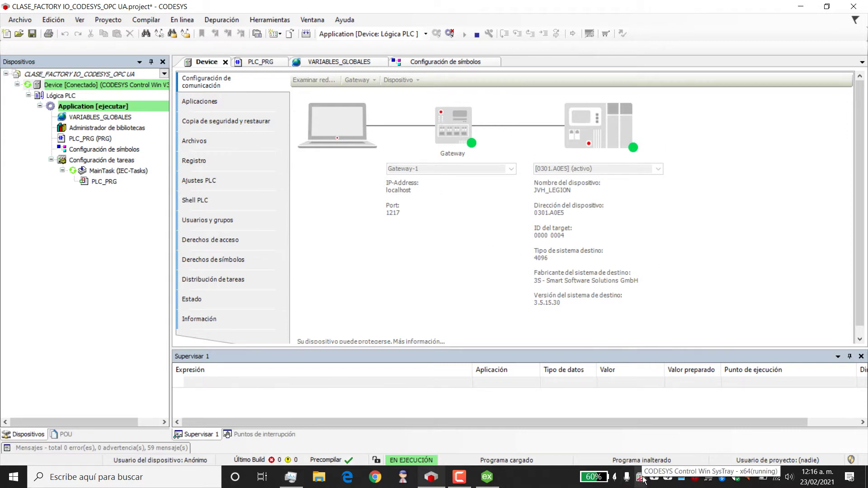
Run device discovery on the CODESYS channel in KEPServerEX and add the discovered JVH_LEGION device.
left_click(801, 7)
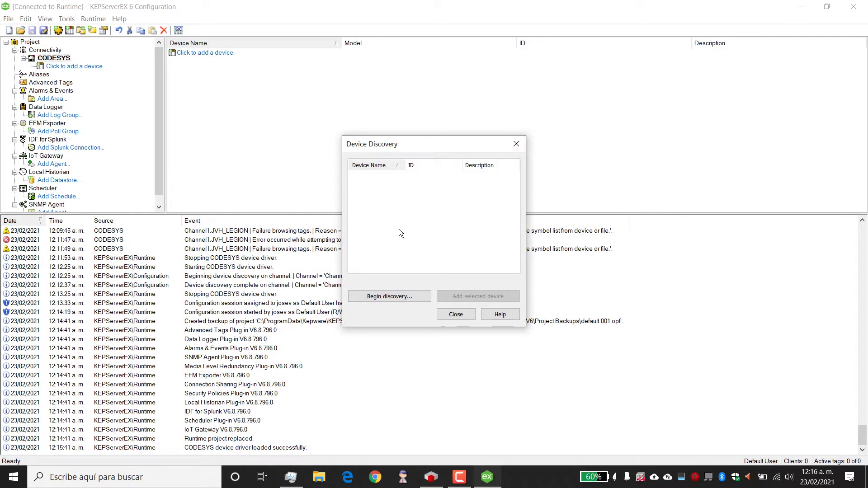
left_click(404, 296)
left_click(402, 271)
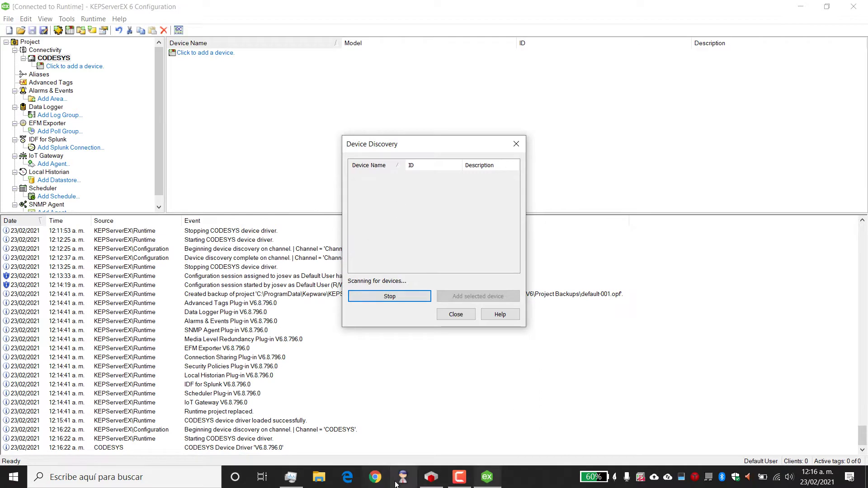
left_click(431, 477)
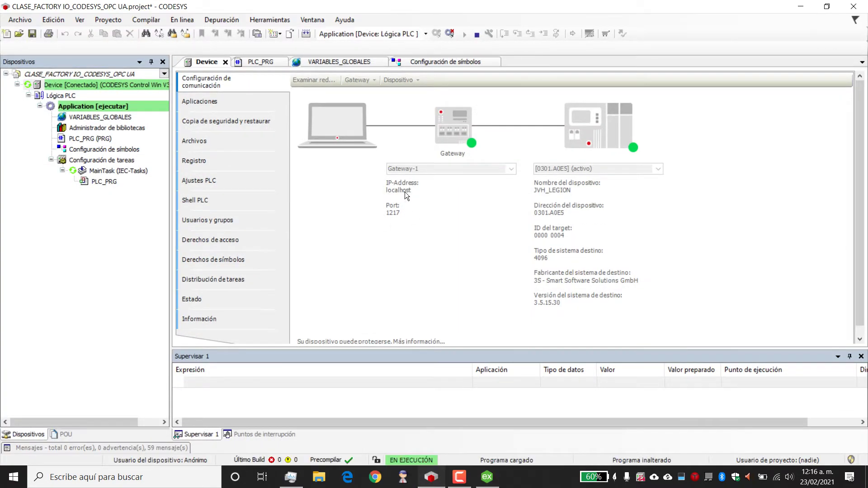
left_click(811, 10)
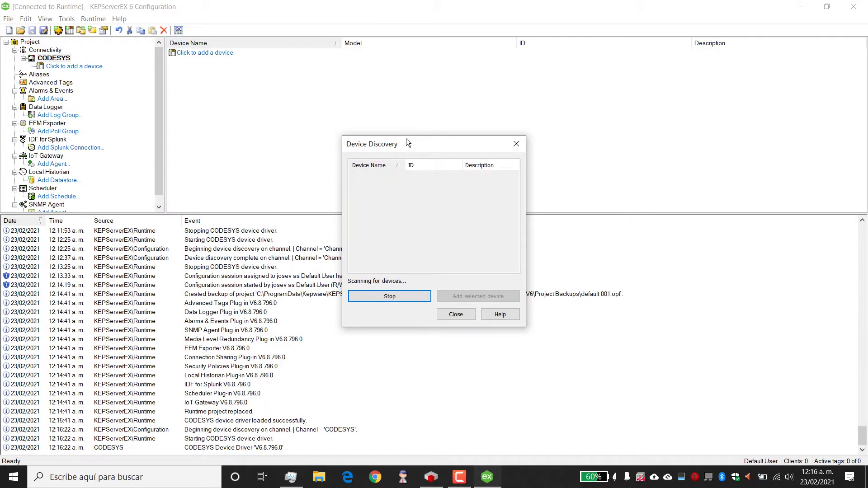
left_click_drag(408, 143, 495, 81)
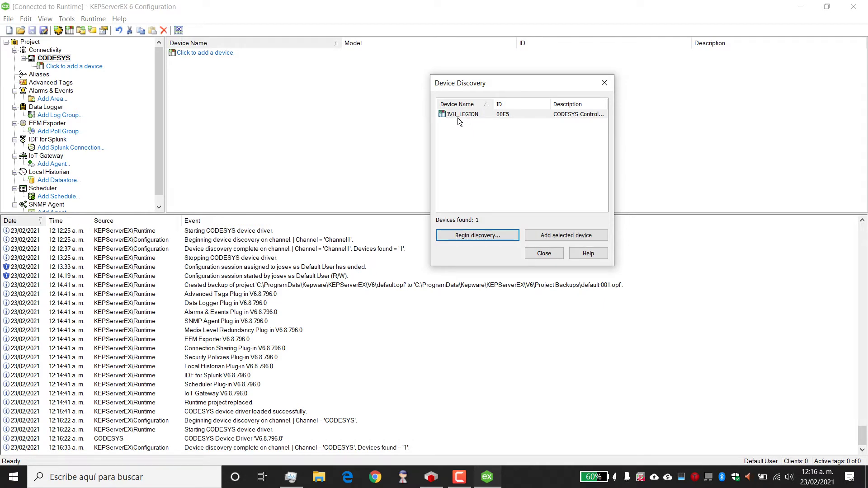
left_click(506, 116)
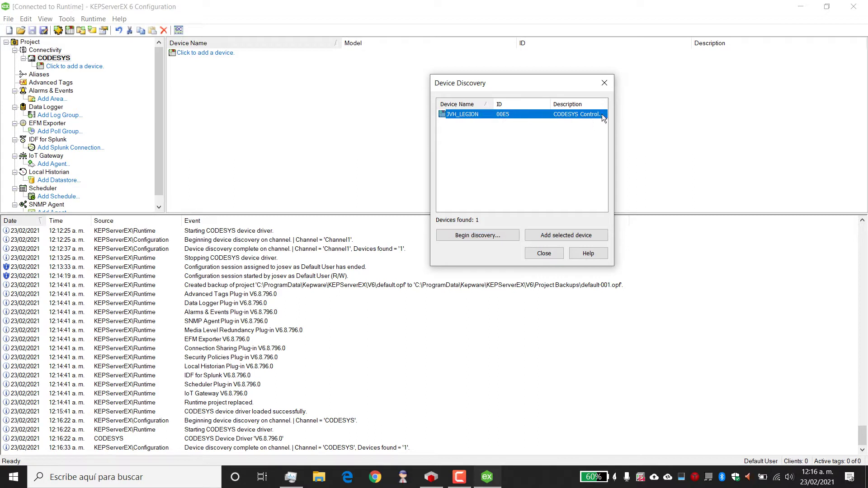
left_click(565, 236)
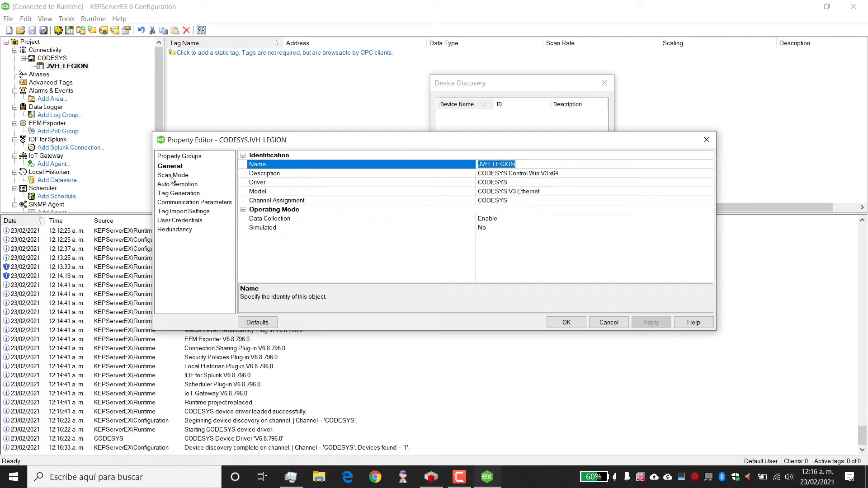
Compare the new device's communication parameters with the connection settings in CODESYS, accept them and close Device Discovery.
left_click(182, 204)
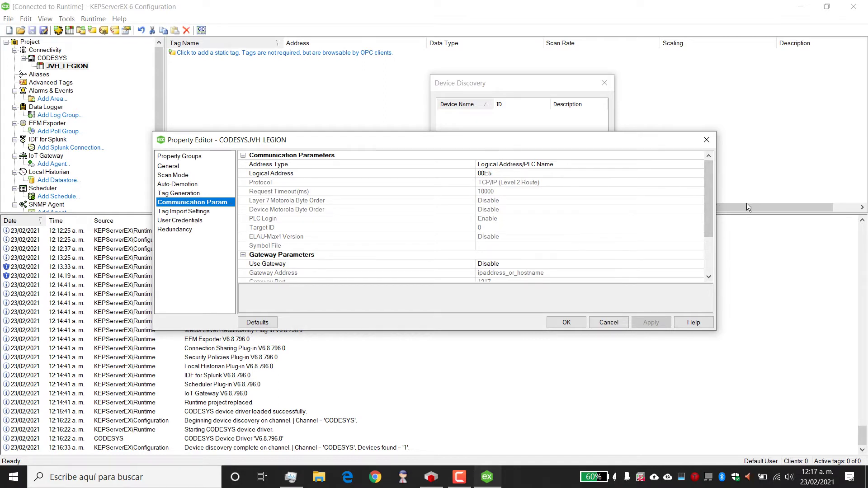
left_click_drag(710, 194, 701, 212)
left_click(432, 477)
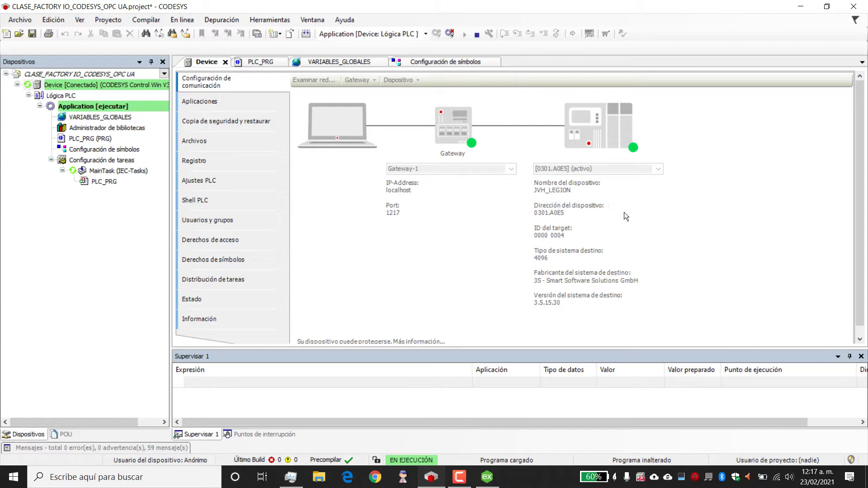
left_click(803, 7)
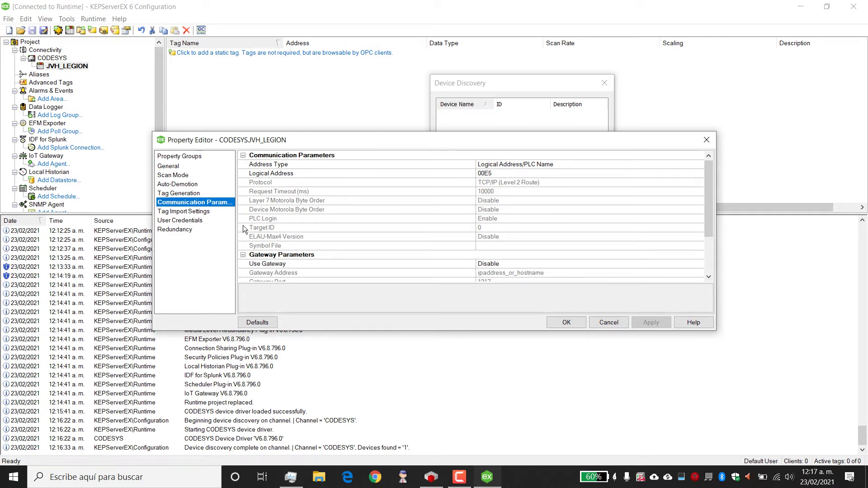
left_click(566, 322)
left_click(538, 257)
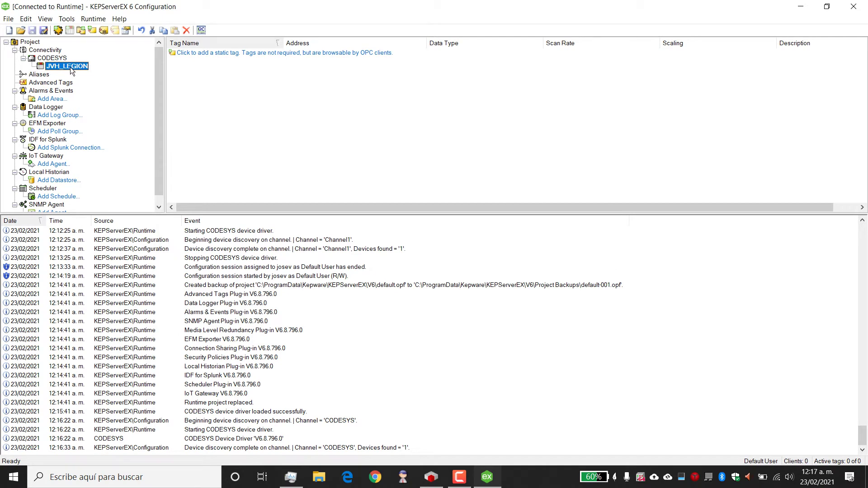
Look at the properties of a new static tag, and review the global variables and PLC_PRG ladder program in CODESYS.
left_click(215, 53)
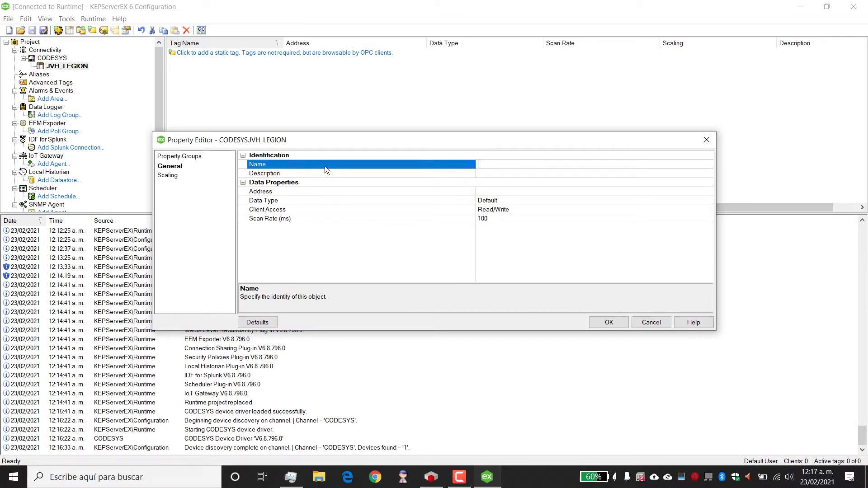
left_click(655, 323)
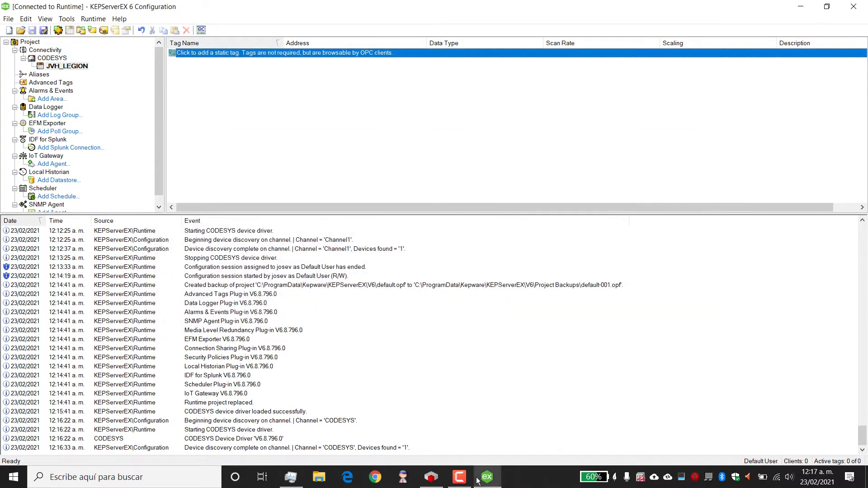
left_click(431, 478)
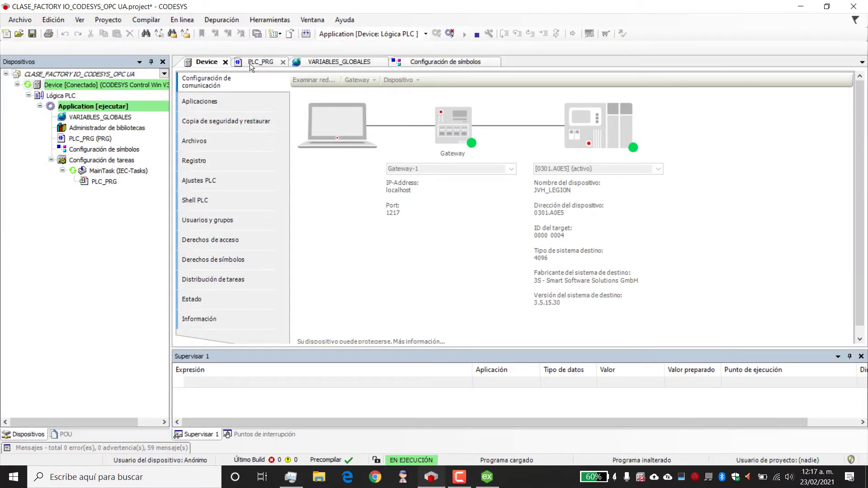
left_click(249, 63)
left_click(330, 64)
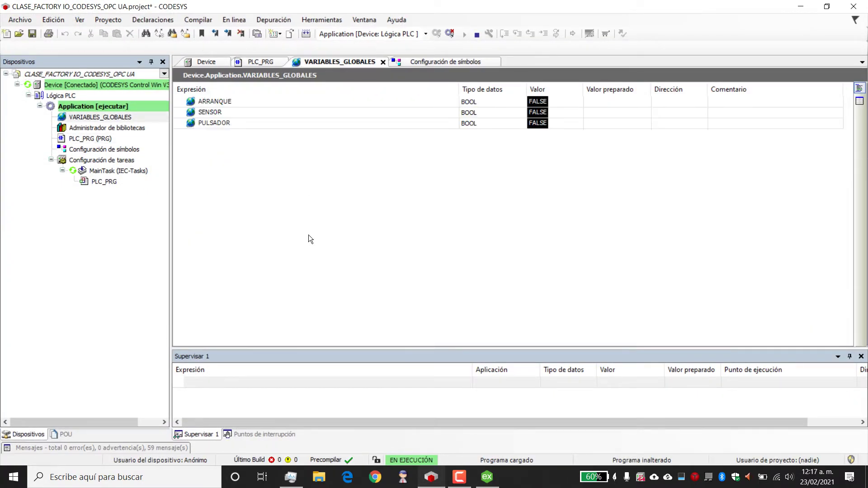
left_click(256, 65)
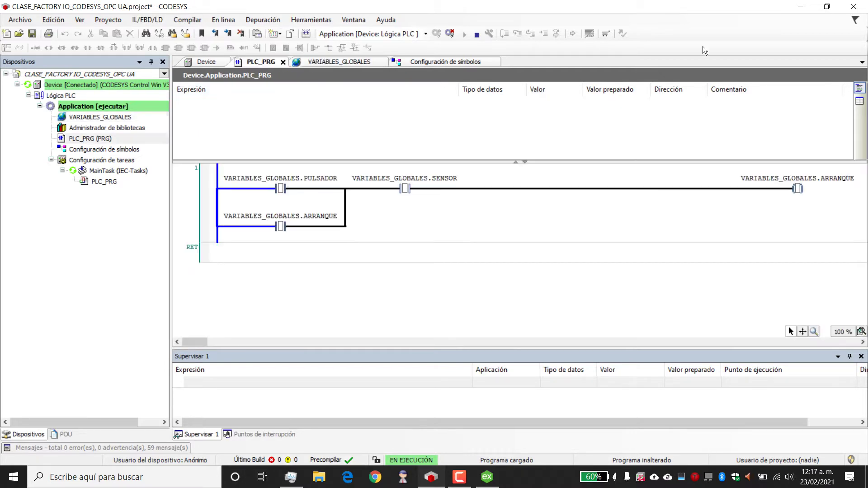
left_click(801, 7)
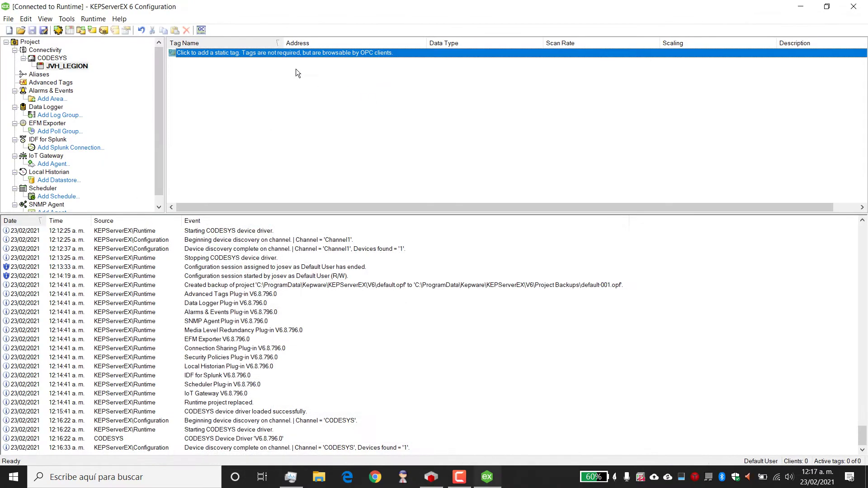
left_click(241, 54)
left_click(550, 186)
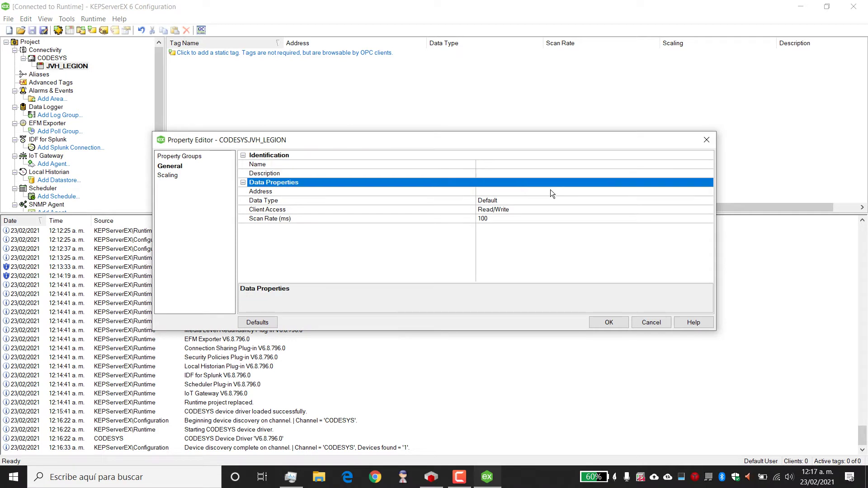
left_click(550, 191)
type("DFGVGHHJ.H")
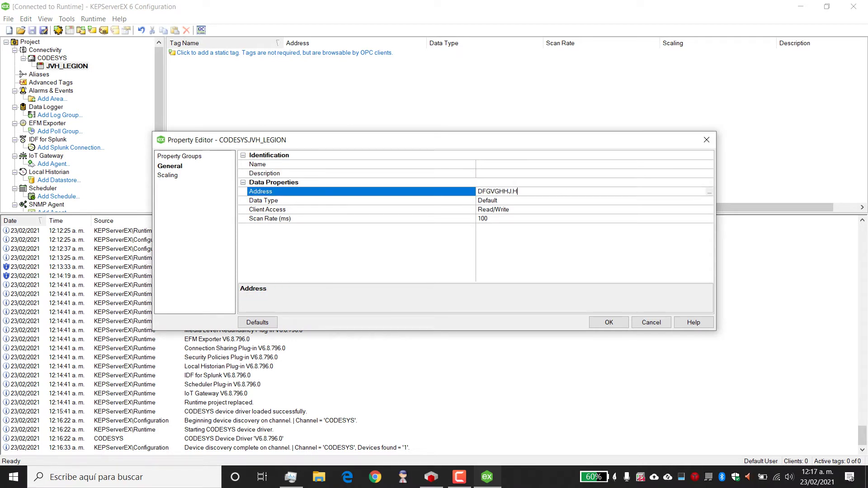
type("BGJHKMJL.GDHJF")
left_click(443, 194)
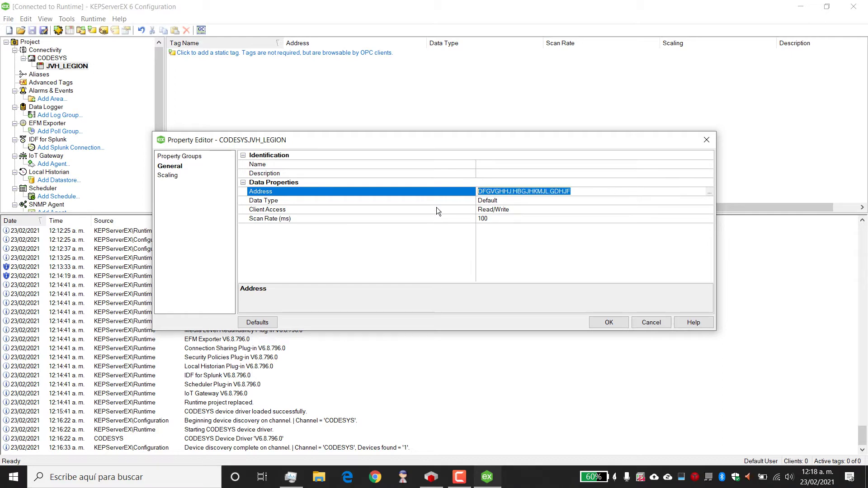
key("Delete")
left_click(650, 323)
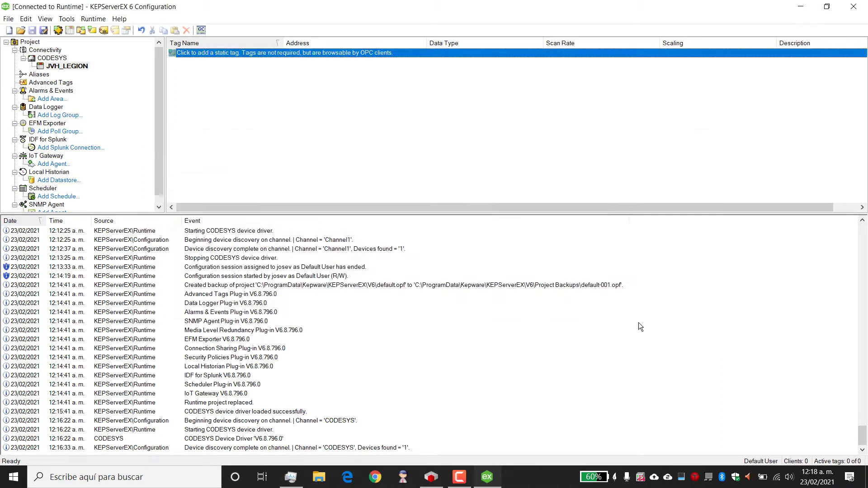
Open the tag import selection for the JVH_LEGION device and check the soft PLC's run state in CODESYS.
double_click(66, 67)
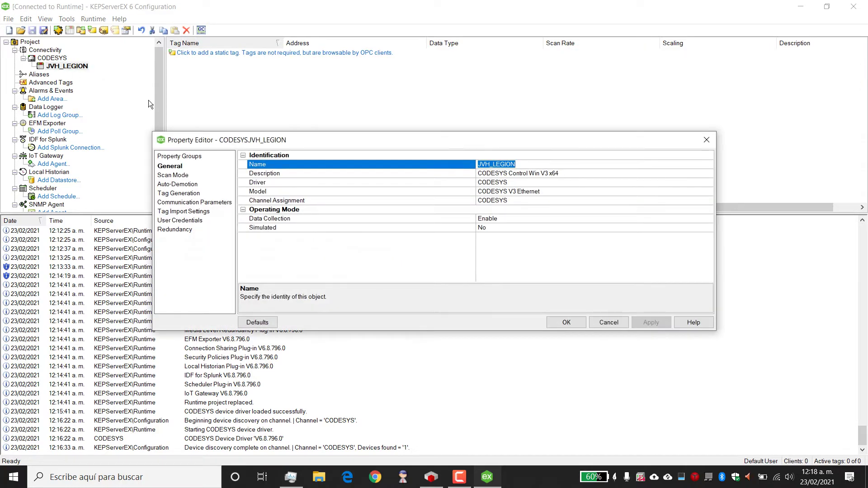
left_click(172, 213)
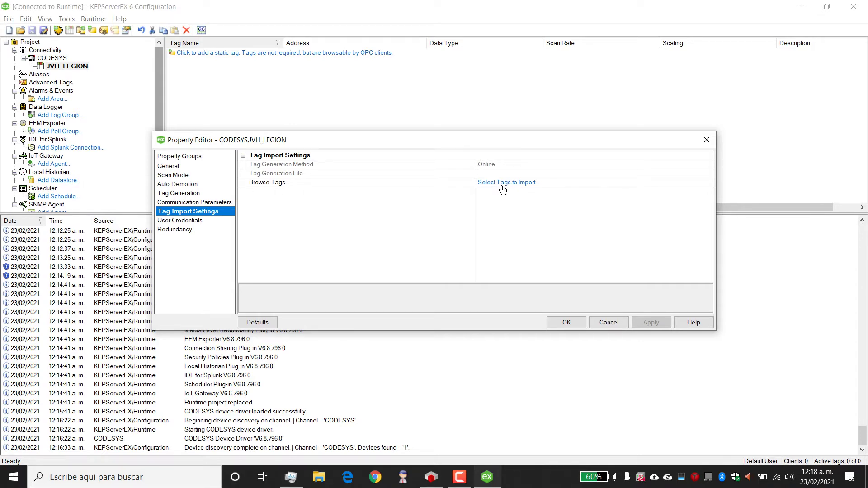
left_click(521, 186)
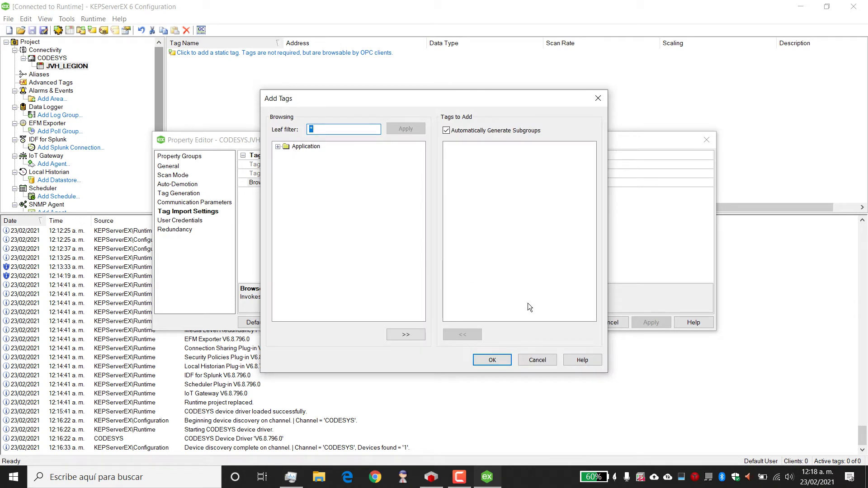
left_click(432, 478)
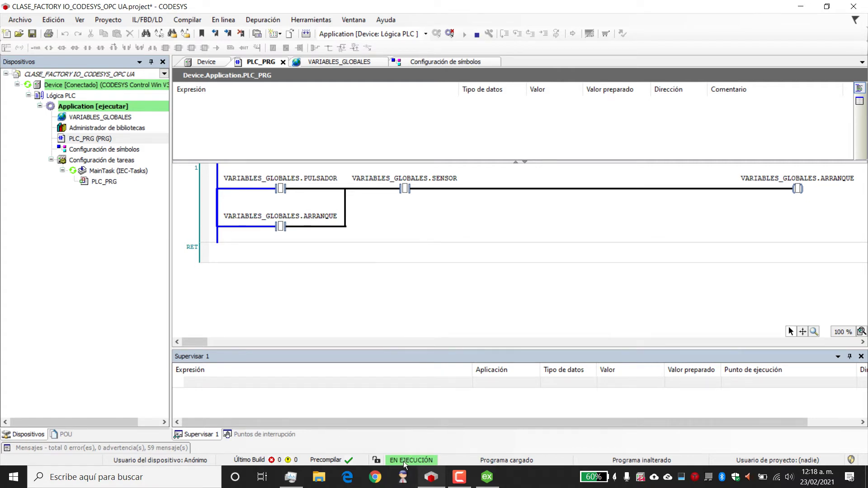
right_click(642, 482)
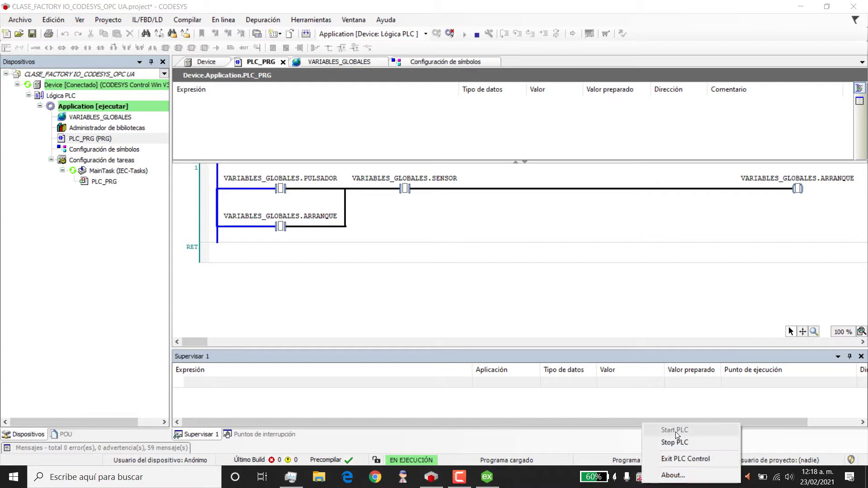
left_click(799, 7)
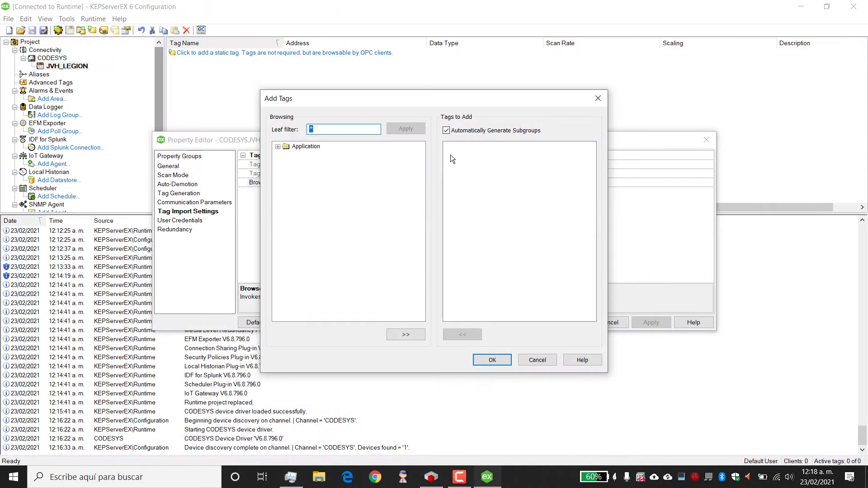
Expand Application and VARIABLES_GLOBALES in the tag browser, comparing them with the CODESYS project tree.
left_click(277, 147)
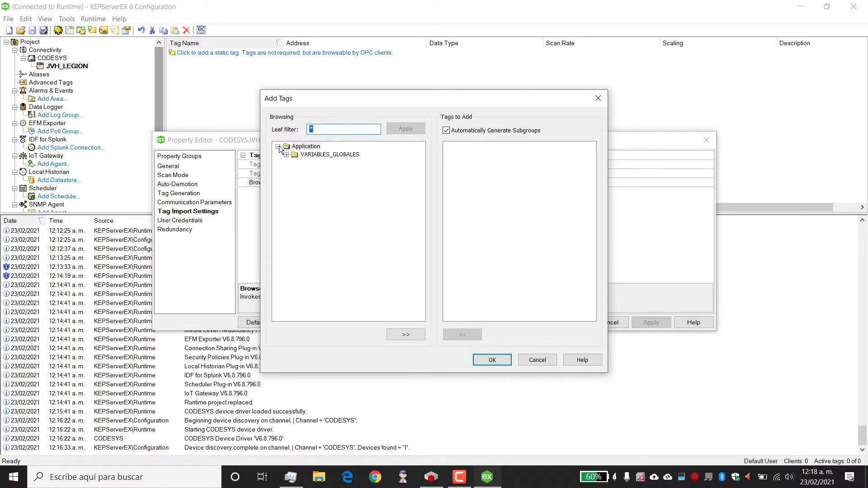
left_click(432, 477)
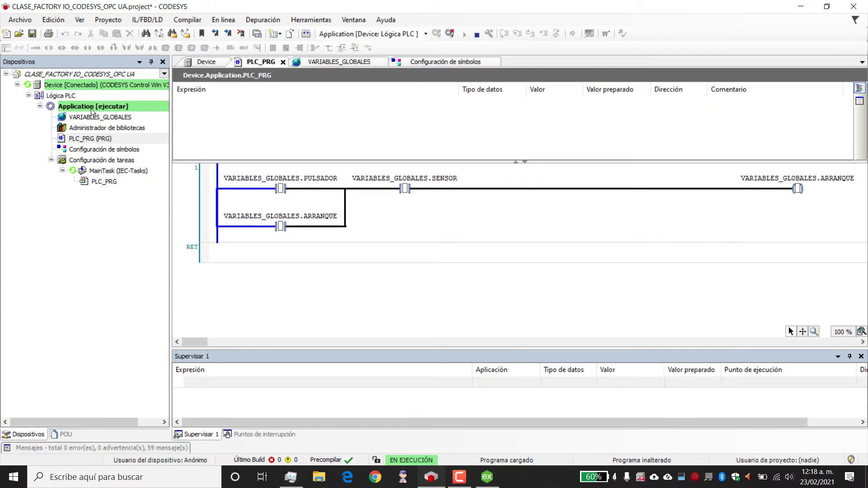
left_click(79, 119)
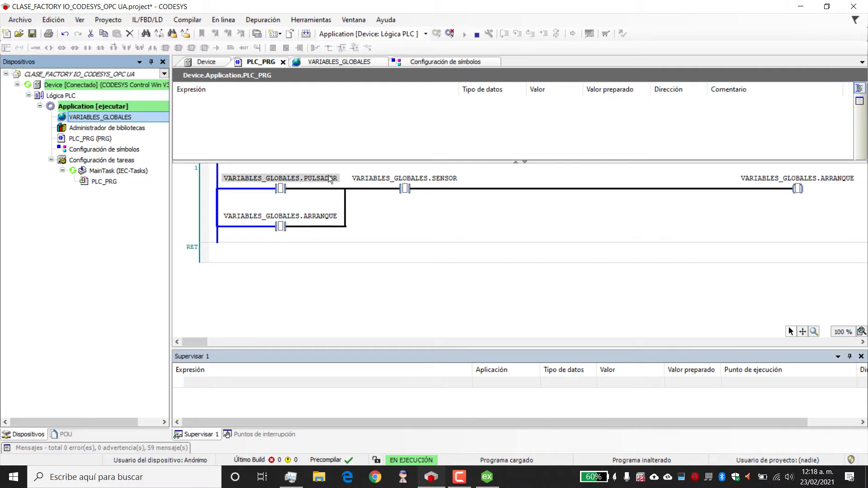
left_click(801, 6)
left_click(287, 155)
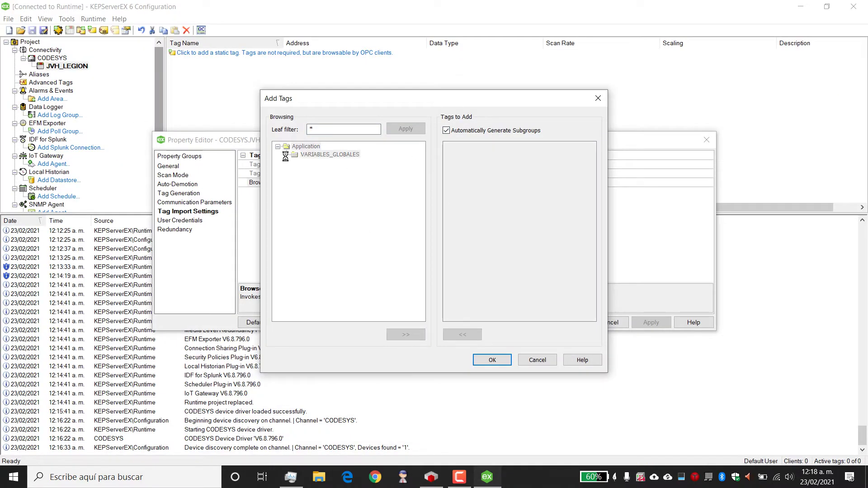
Add the ARRANQUE, PULSADOR and SENSOR variables to the tag import and accept the device properties.
left_click(322, 164)
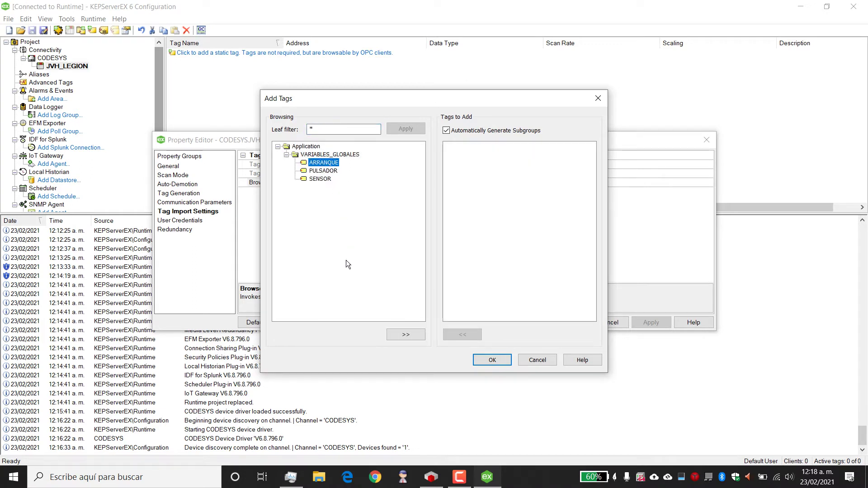
left_click(409, 335)
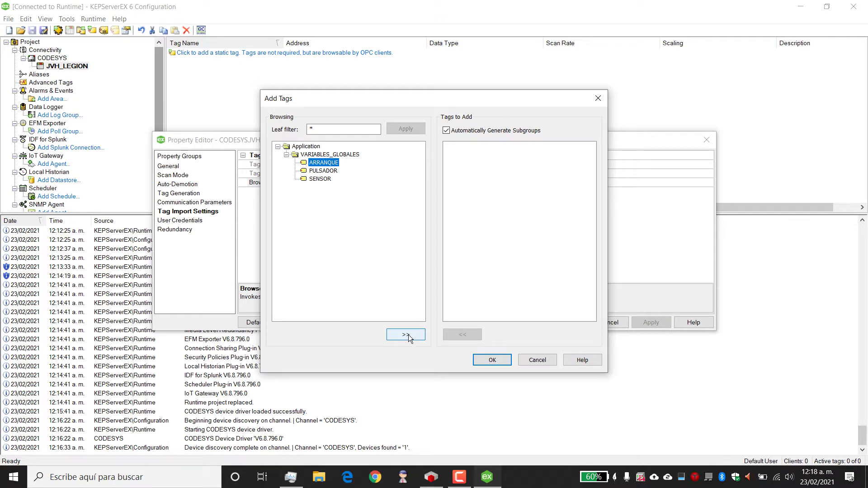
left_click(324, 172)
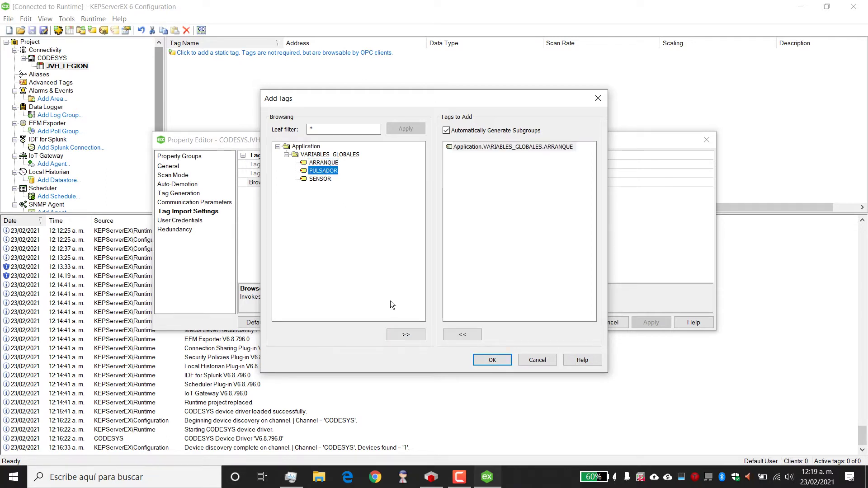
left_click(404, 335)
left_click(319, 179)
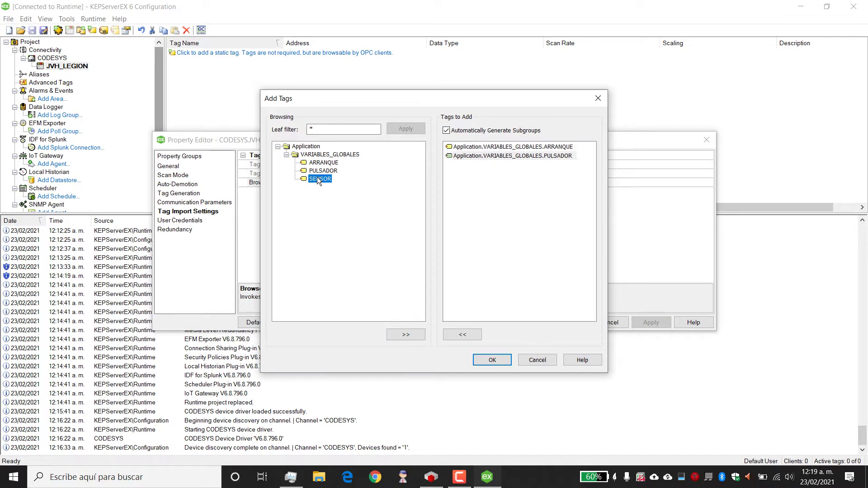
left_click(401, 335)
left_click(499, 360)
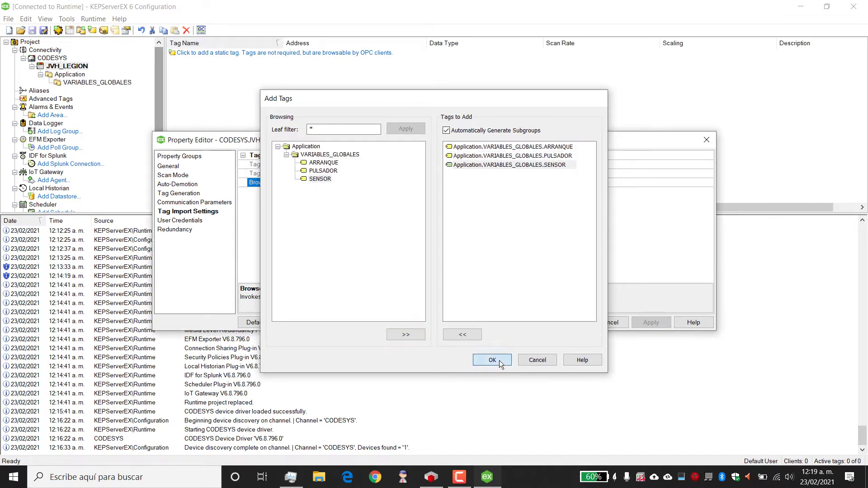
left_click(567, 322)
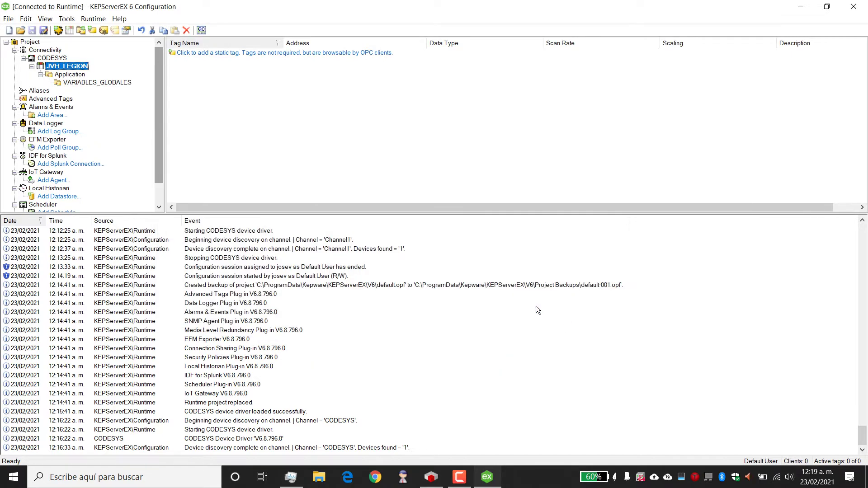
Open the VARIABLES_GLOBALES tag group under Application and widen the Address column to review the imported tags.
left_click(70, 74)
left_click(90, 83)
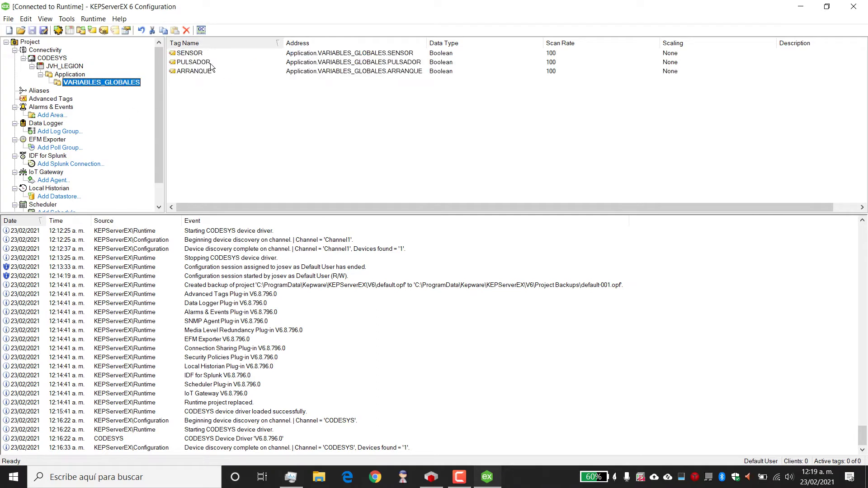
mouse_move(427, 40)
left_mouse_down()
mouse_move(527, 41)
mouse_move(438, 39)
left_mouse_up()
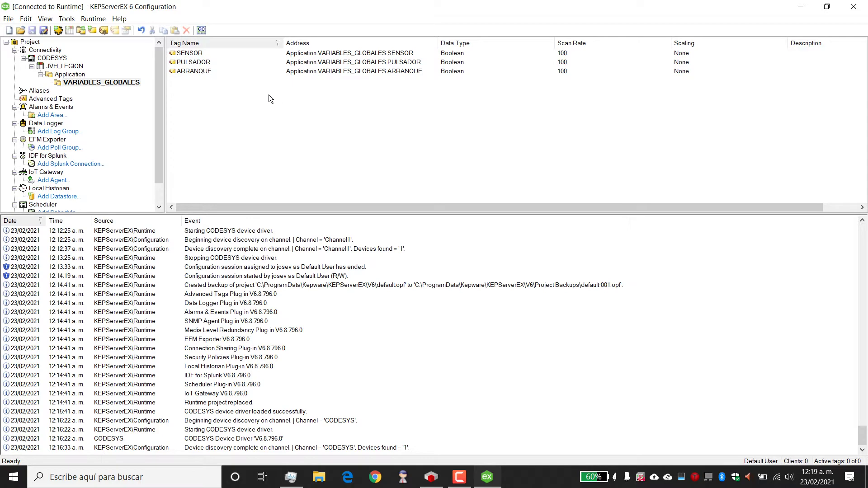
Examine the value and quality of the CODESYS.JVH_LEGION.Application tags in OPC Quick Client with full item IDs displayed, and close it.
left_click(202, 31)
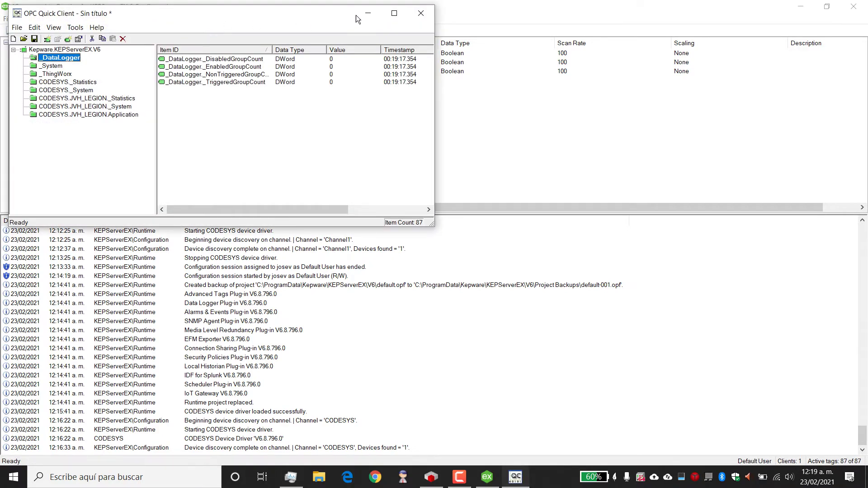
left_click(395, 13)
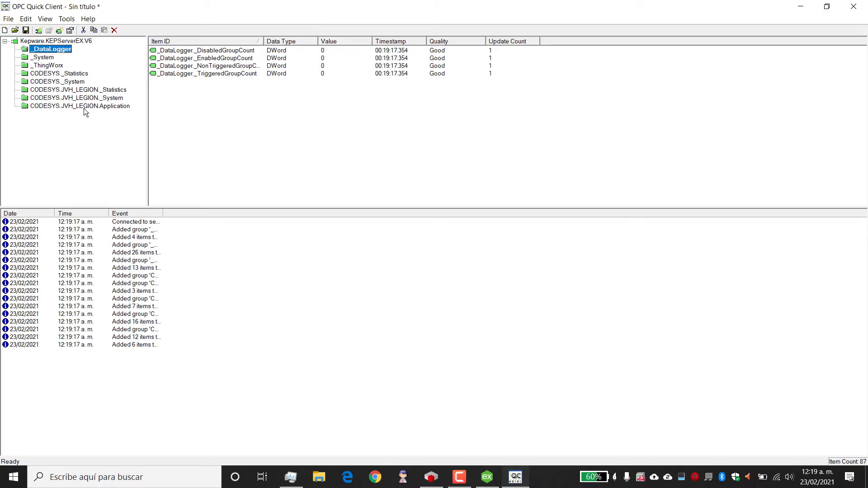
left_click(51, 107)
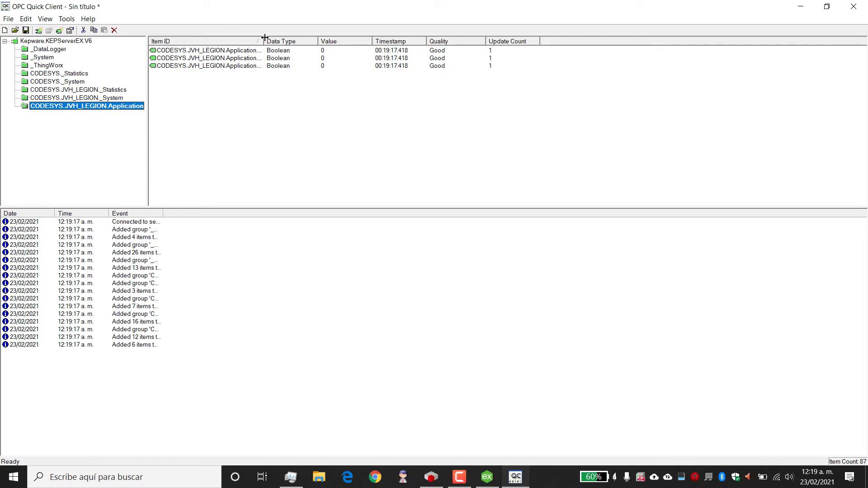
left_click_drag(264, 41, 368, 40)
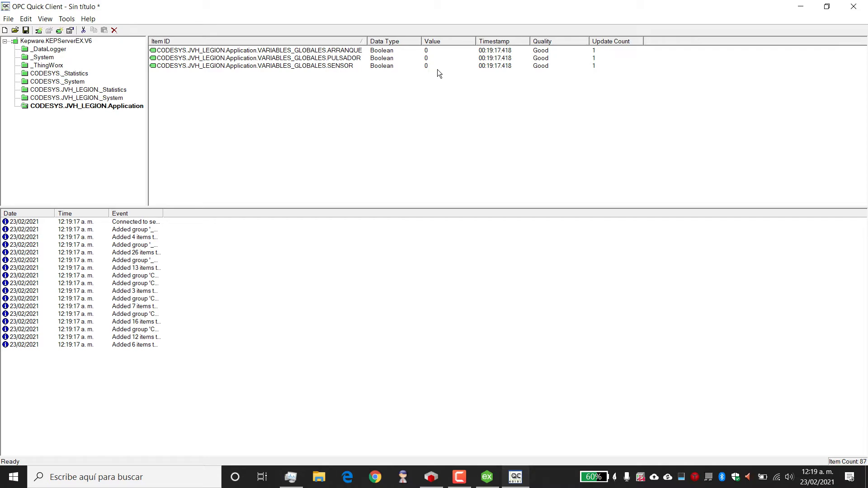
left_click(854, 7)
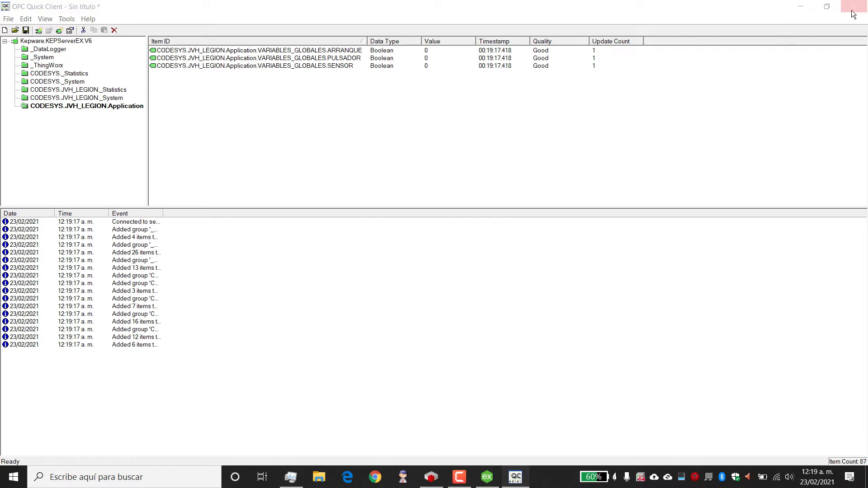
left_click(434, 264)
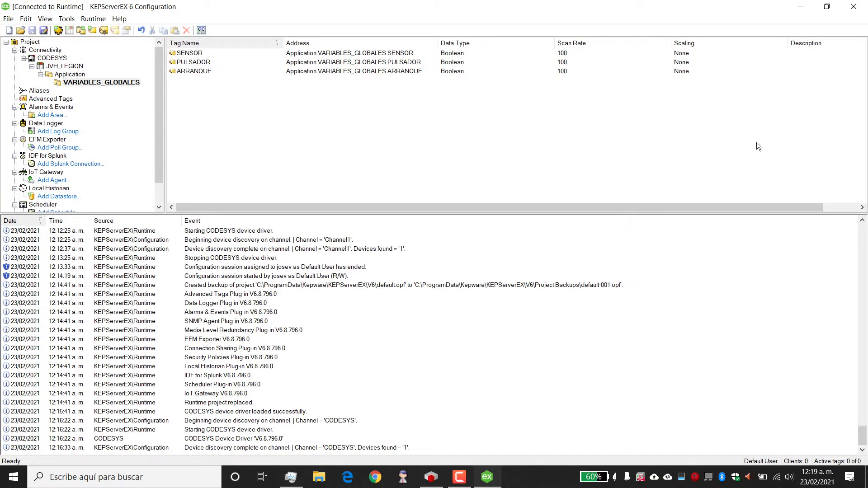
Switch to Factory IO and open the sample scene "1 - From A to B".
left_click(801, 7)
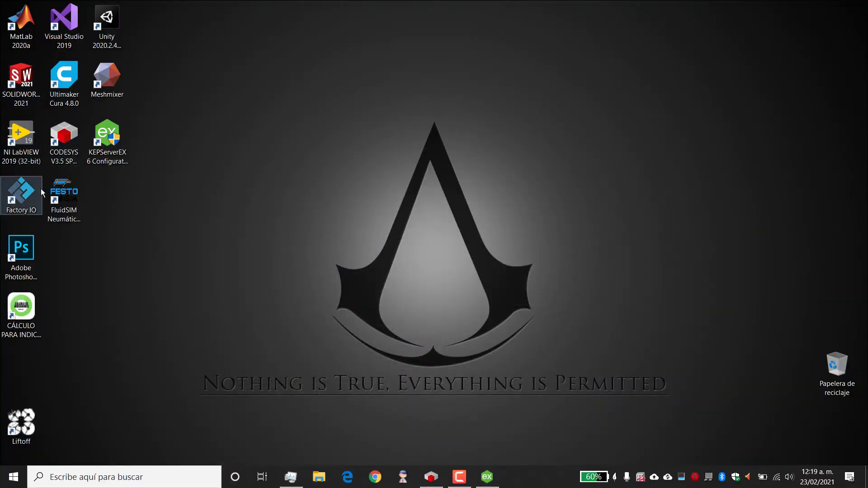
double_click(14, 192)
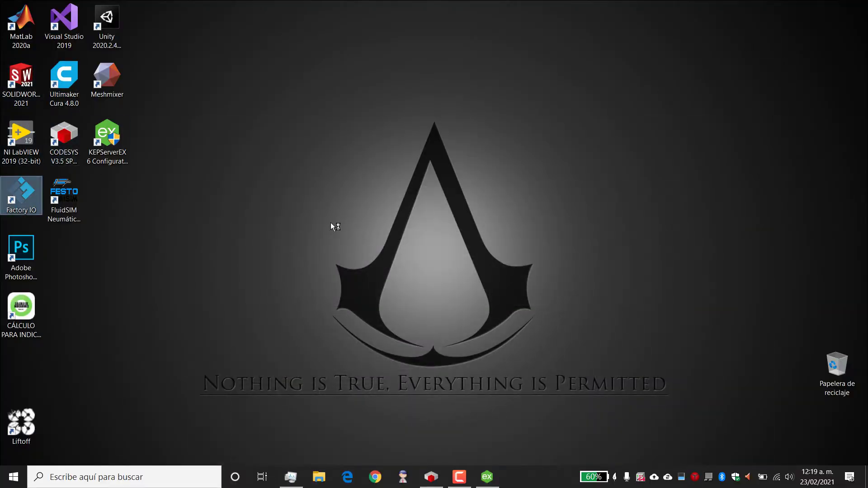
left_click(487, 478)
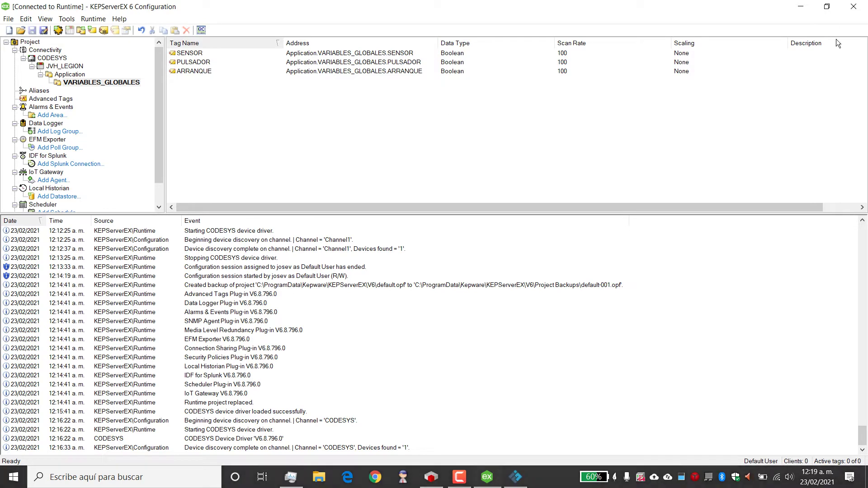
left_click(801, 7)
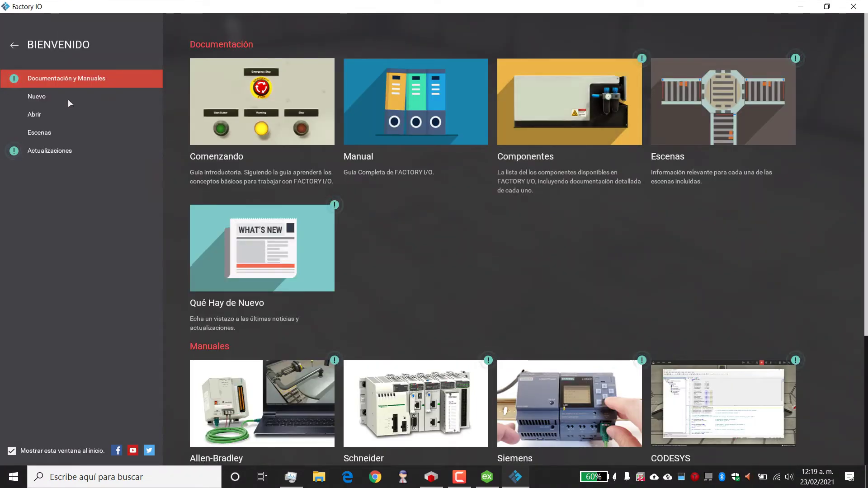
left_click(45, 132)
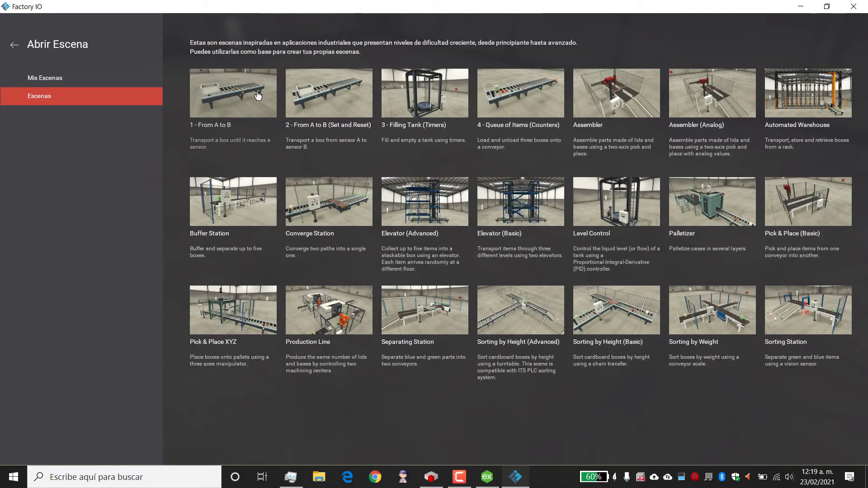
left_click(213, 97)
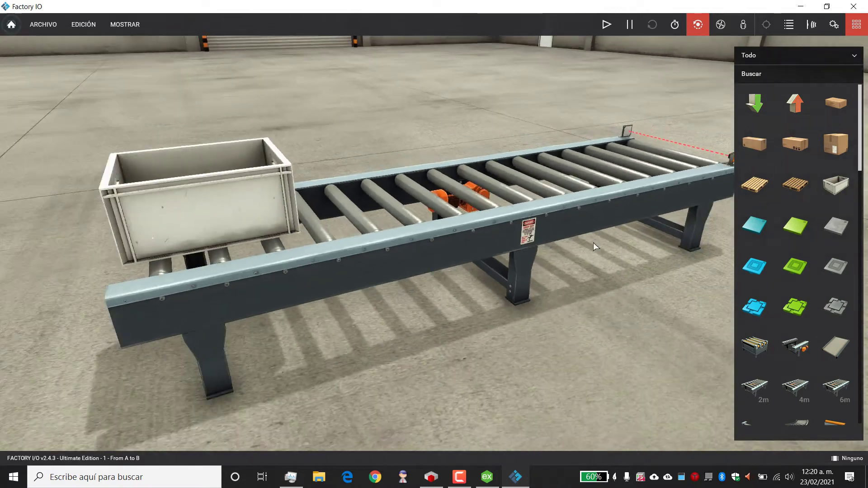
Find the column among all the available parts and place it on the floor in front of the roller conveyor.
scroll(823, 272, "down", 5)
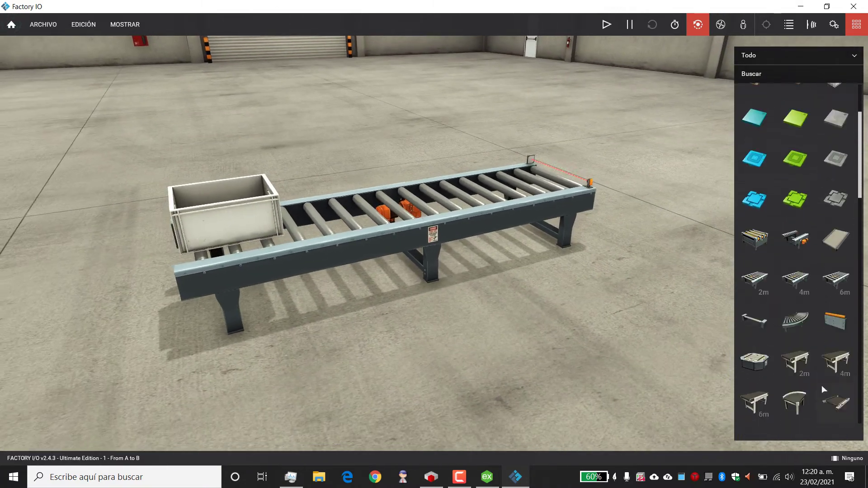
left_click(810, 55)
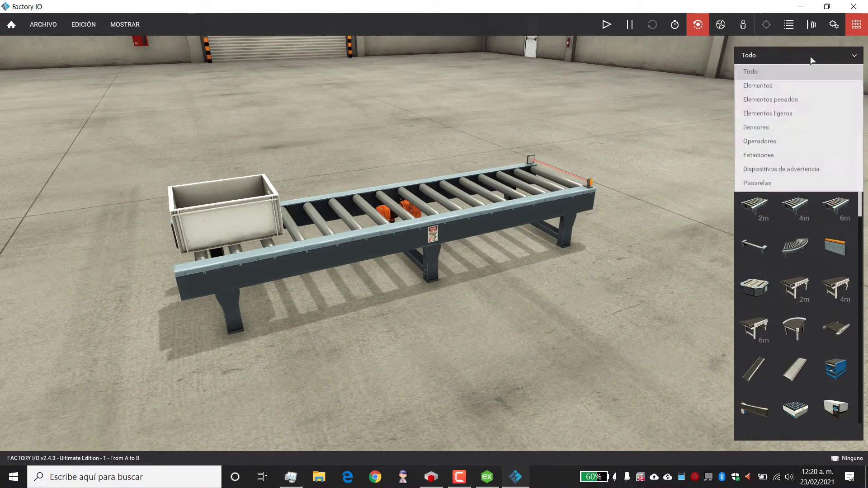
left_click(784, 88)
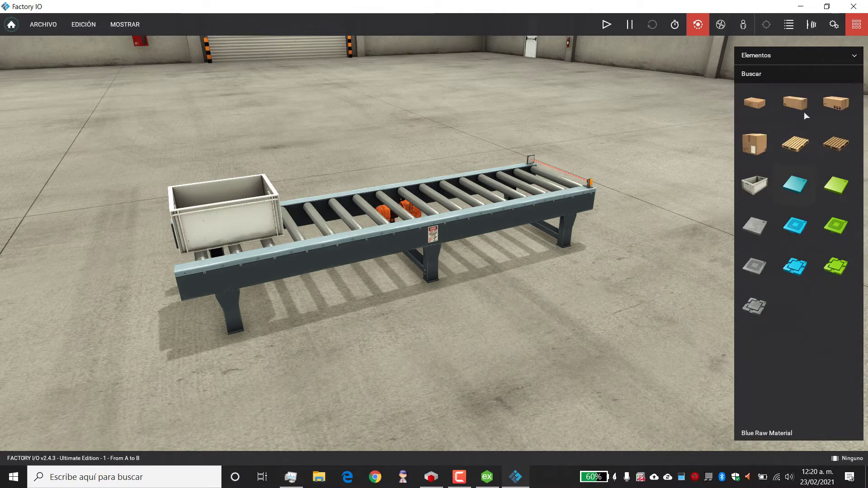
left_click(804, 57)
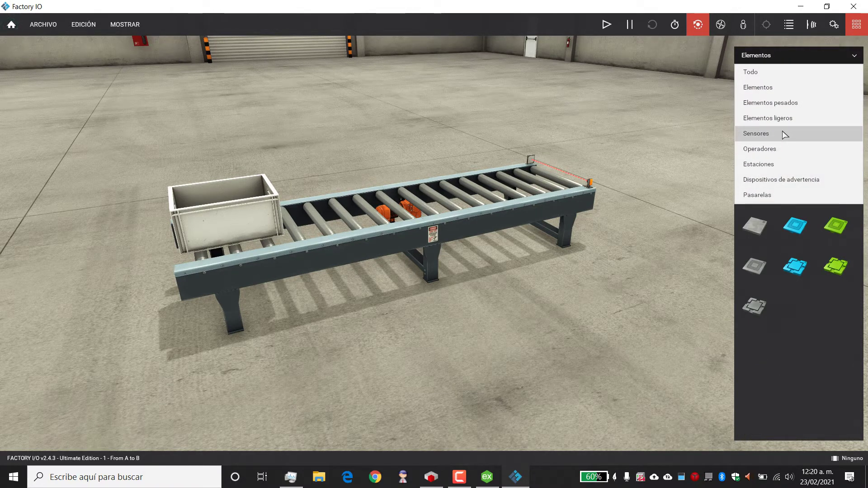
left_click(786, 73)
scroll(790, 213, "down", 15)
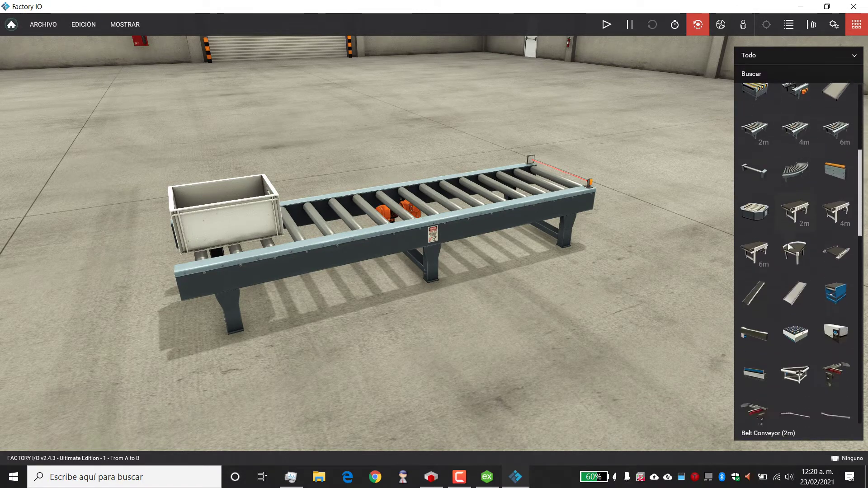
scroll(785, 257, "down", 7)
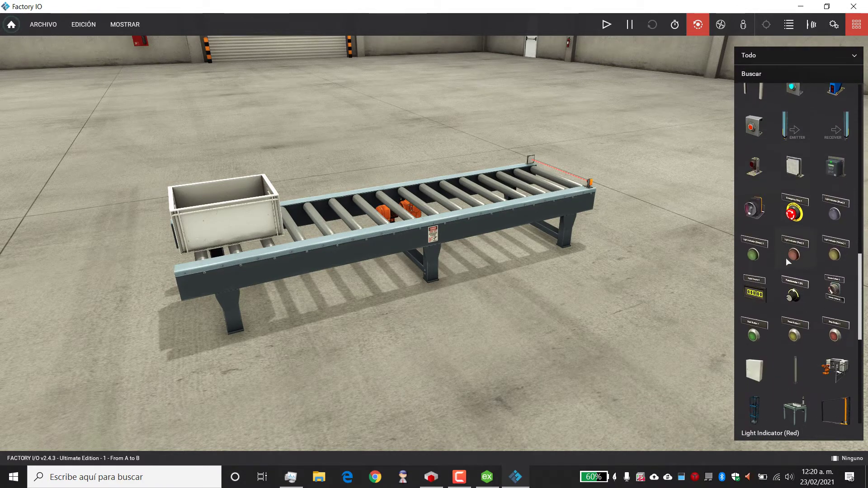
left_click_drag(798, 298, 434, 332)
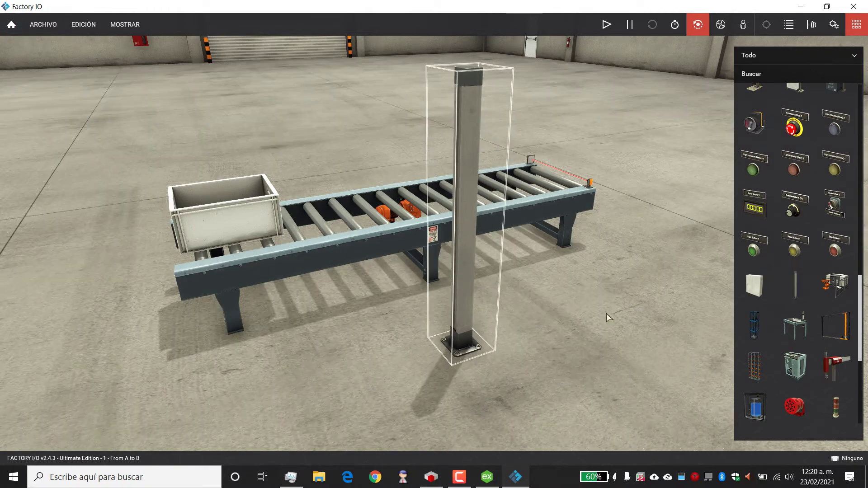
Add an electrical cabinet, flip and turn it so its door faces forward, and mount it on the column.
left_click_drag(754, 285, 498, 294)
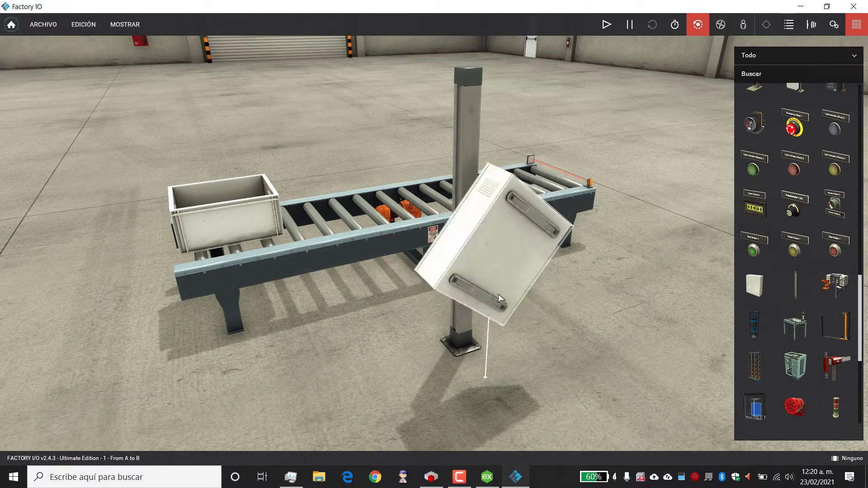
right_click(491, 265)
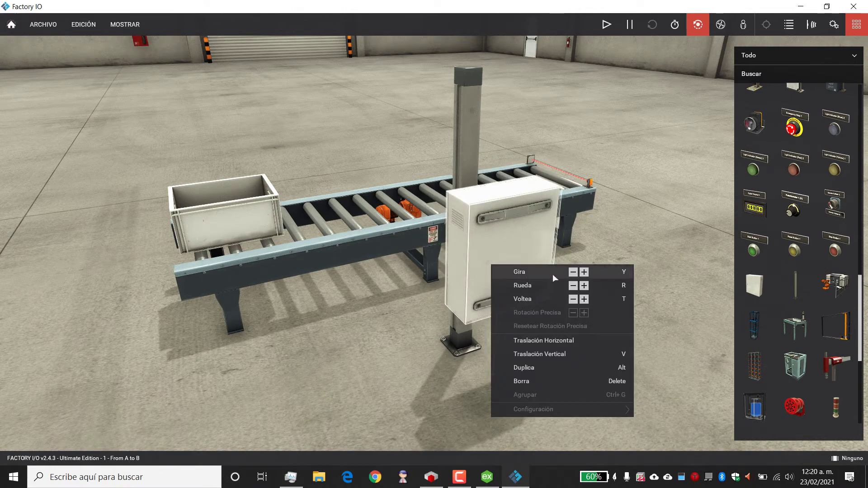
left_click(584, 299)
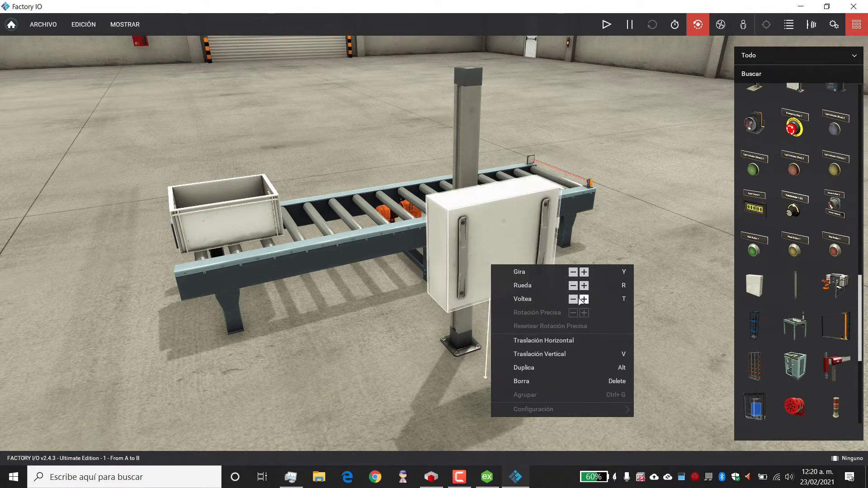
left_click(584, 273)
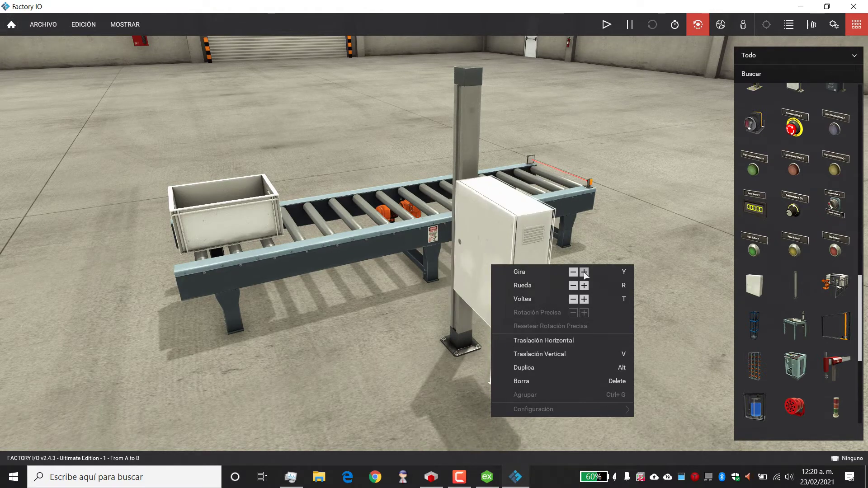
left_click_drag(491, 232, 483, 226)
left_click_drag(480, 204, 560, 213)
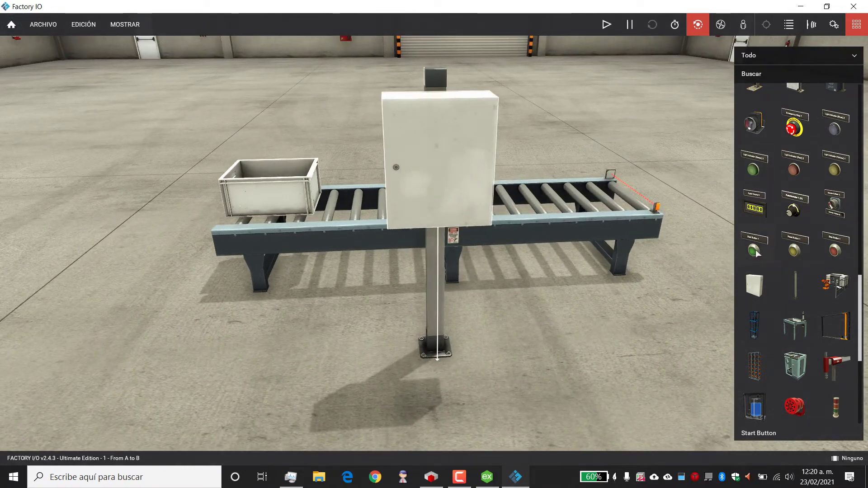
Add a green Start Button, turn it to face forward, and mount it on the cabinet door near the lock.
left_click_drag(756, 250, 424, 200)
left_click_drag(431, 252, 452, 274)
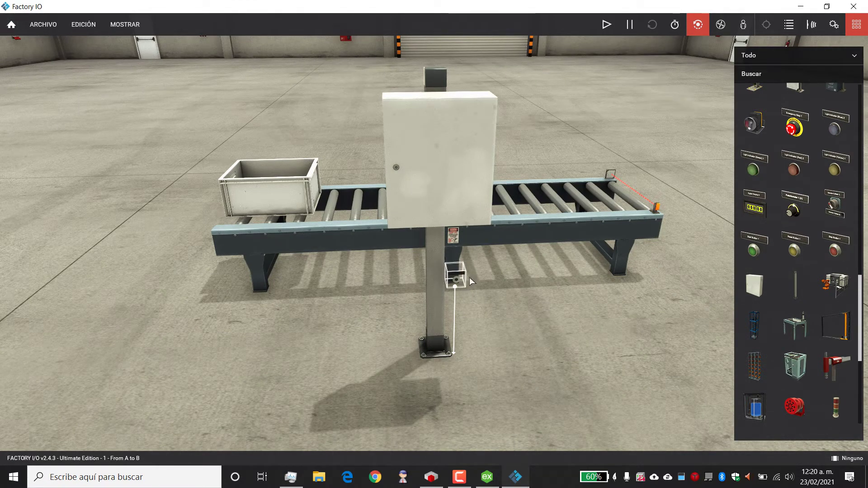
right_click(454, 277)
left_click(547, 285)
left_click_drag(455, 271, 419, 147)
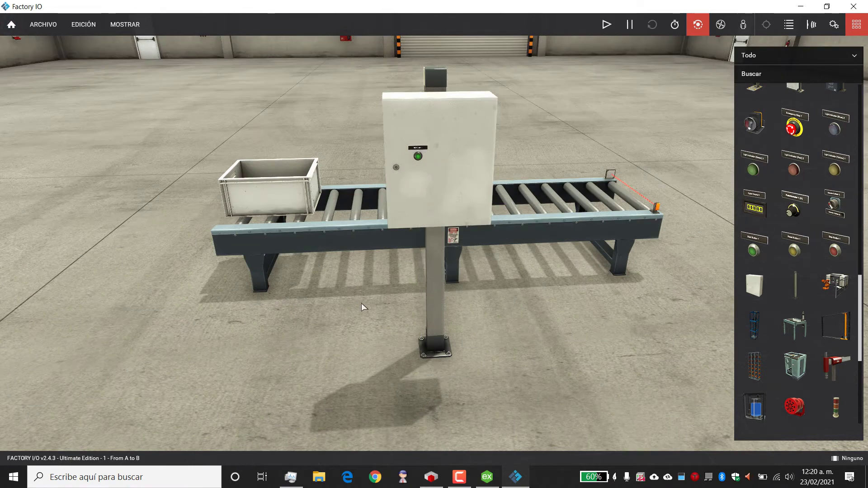
scroll(415, 108, "up", 5)
scroll(415, 108, "down", 3)
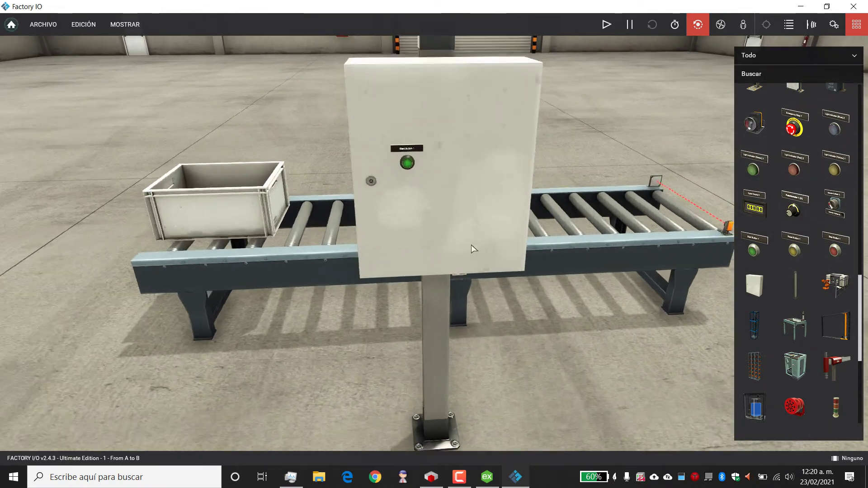
Open the scene's driver settings and set the driver to OPC Client DA/UA.
scroll(458, 115, "up", 4)
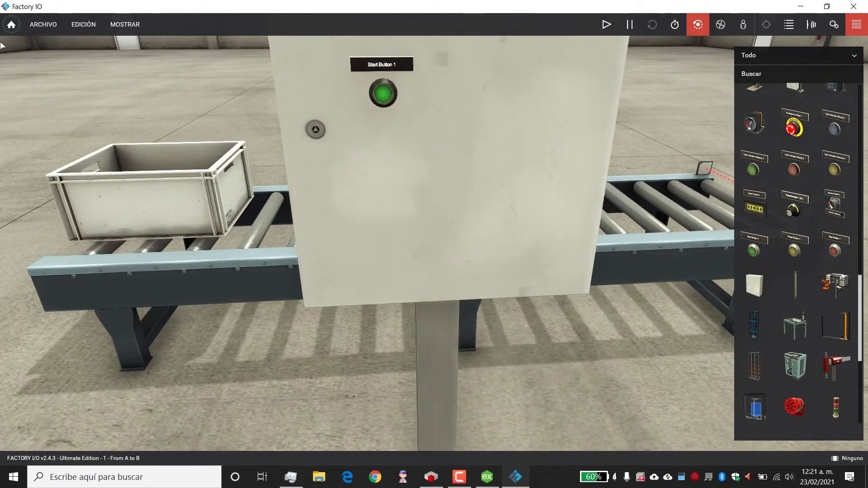
left_click(11, 24)
left_click(68, 112)
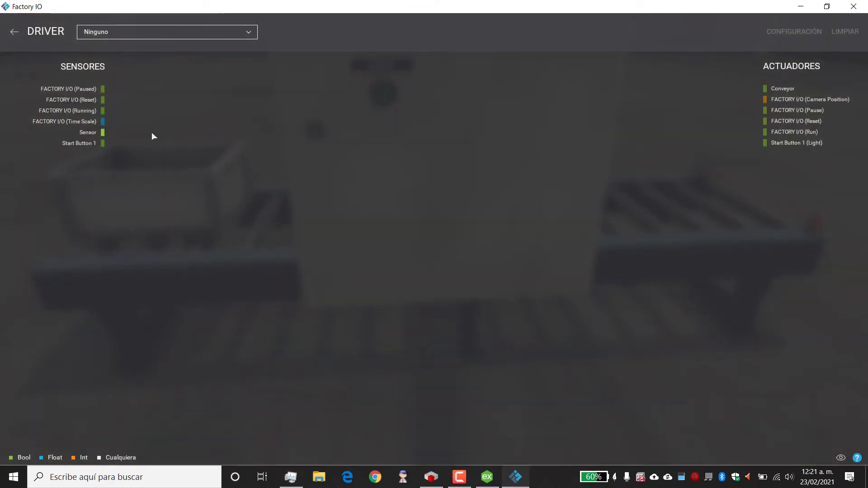
left_click(163, 33)
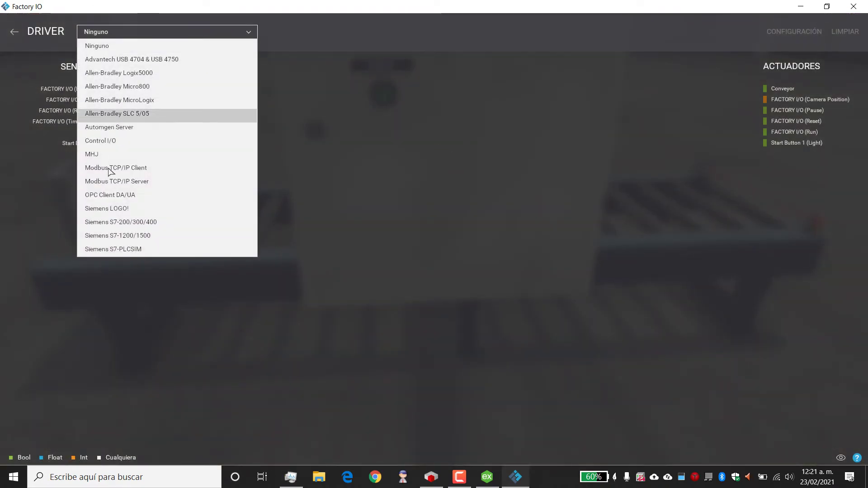
left_click(111, 195)
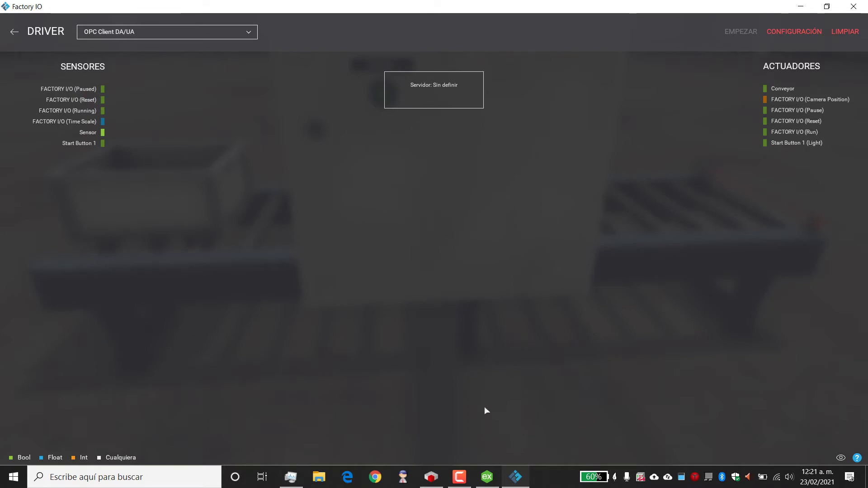
Check the KEPServerEX configuration window and, back in Factory IO, open the OPC server list in the OPC Client DA/UA configuration.
left_click(487, 477)
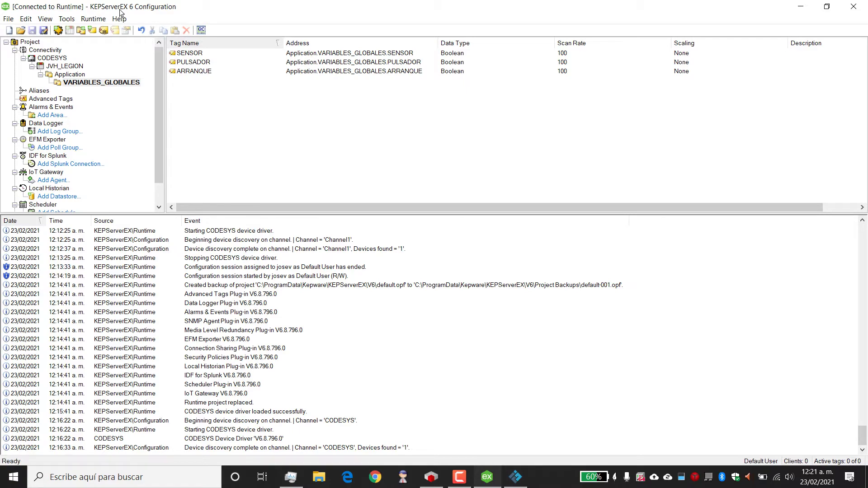
left_click(801, 7)
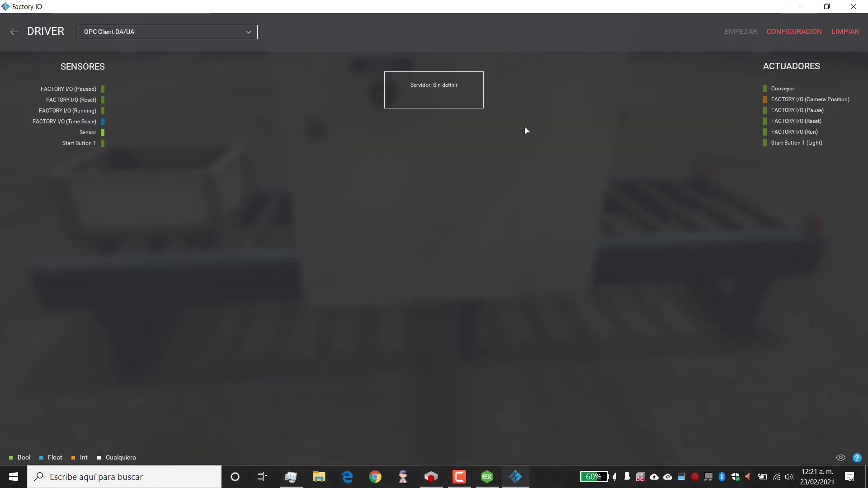
left_click(771, 31)
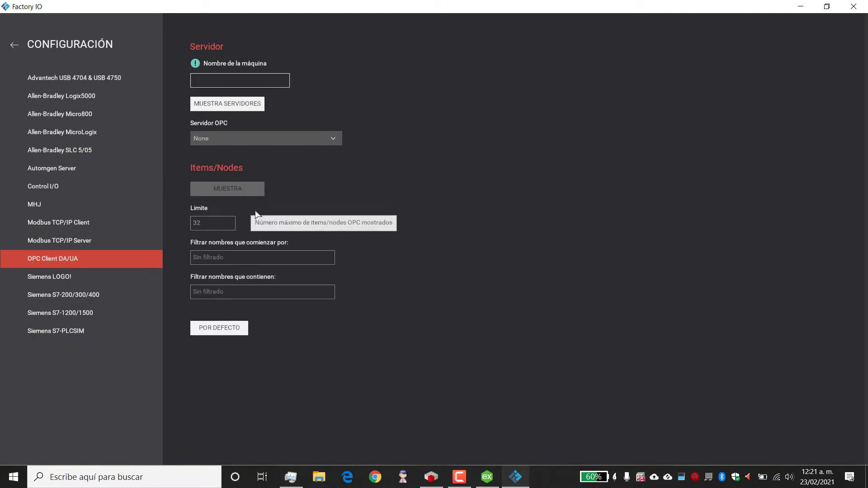
left_click(333, 139)
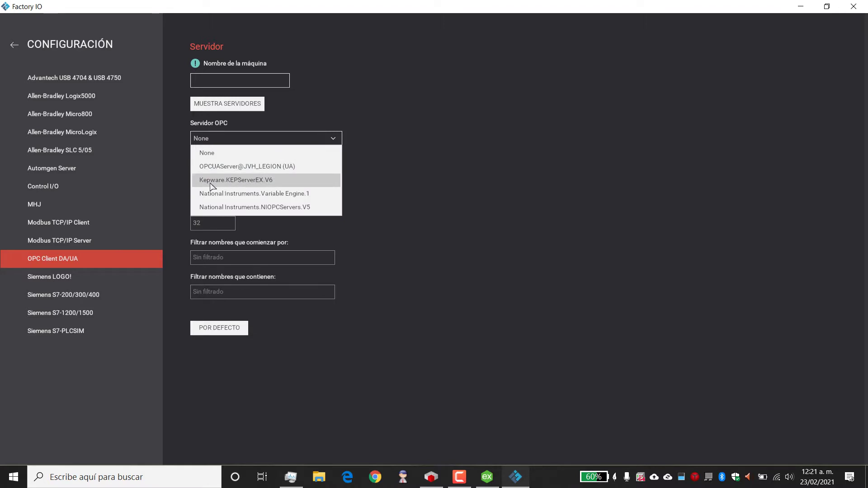